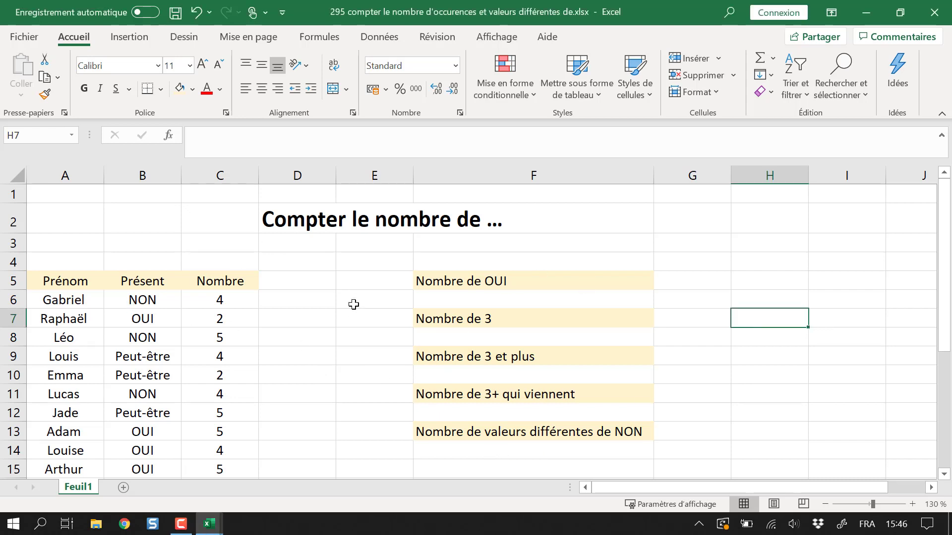
# Examine the Prénom, Présent and Nombre columns of the data table starting in row 5
pyautogui.click(326, 337)
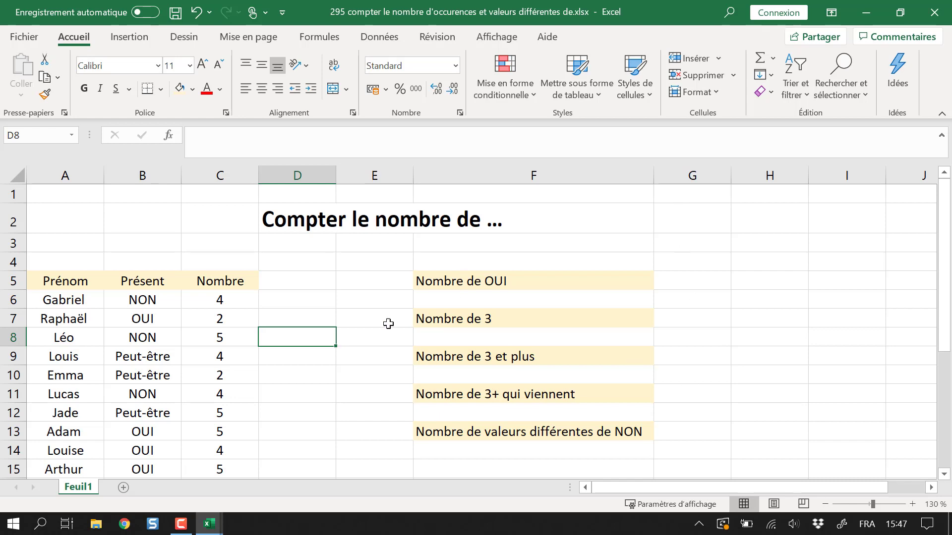
pyautogui.click(327, 360)
pyautogui.moveTo(76, 307); pyautogui.dragTo(78, 469)
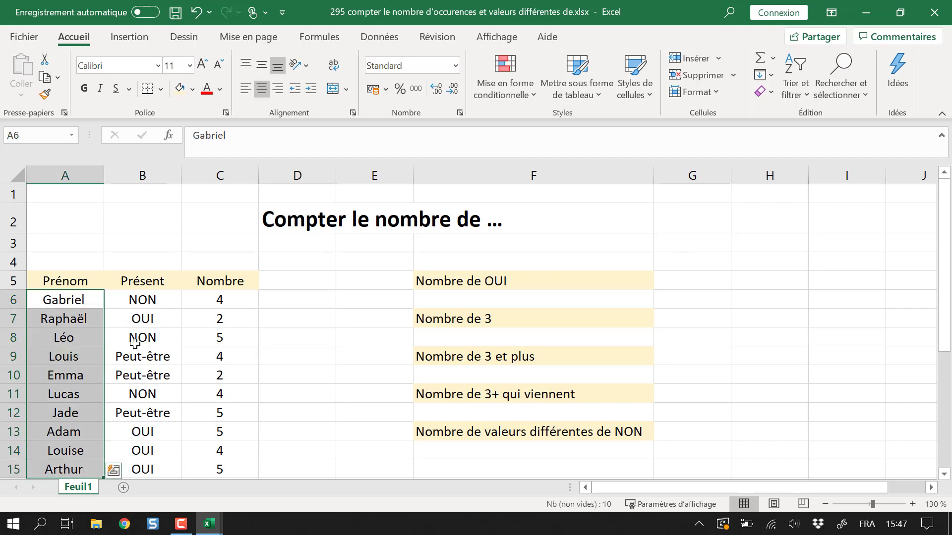
pyautogui.scroll(-2, 249, 356)
pyautogui.scroll(2, 269, 367)
pyautogui.scroll(-2, 68, 357)
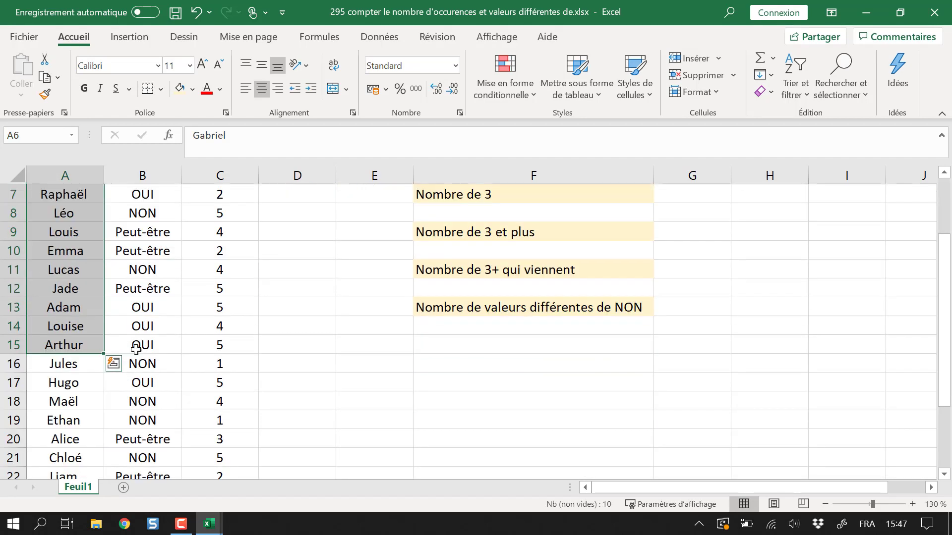
pyautogui.scroll(2, 132, 344)
pyautogui.click(191, 338)
pyautogui.moveTo(66, 336); pyautogui.dragTo(74, 461)
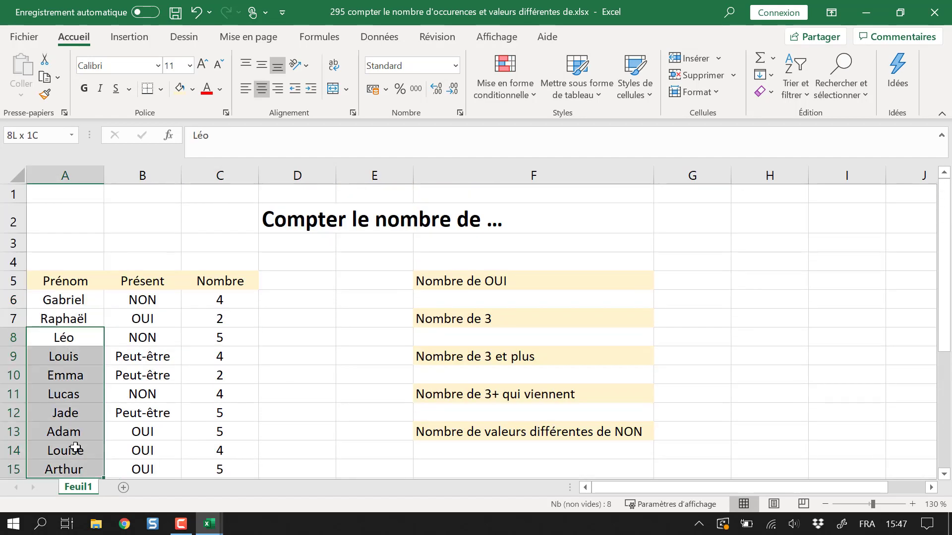
pyautogui.scroll(-1, 180, 375)
pyautogui.moveTo(139, 271); pyautogui.dragTo(141, 418)
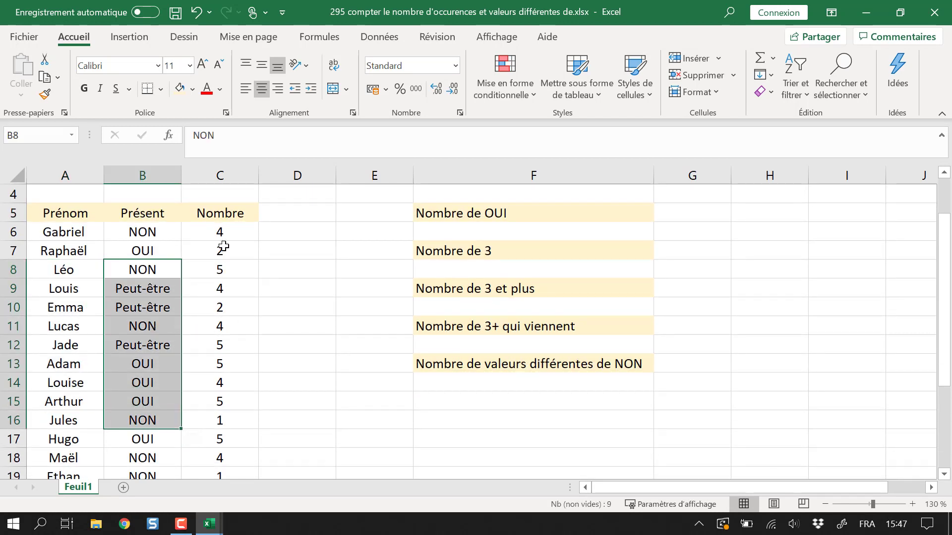
pyautogui.moveTo(221, 249); pyautogui.dragTo(218, 437)
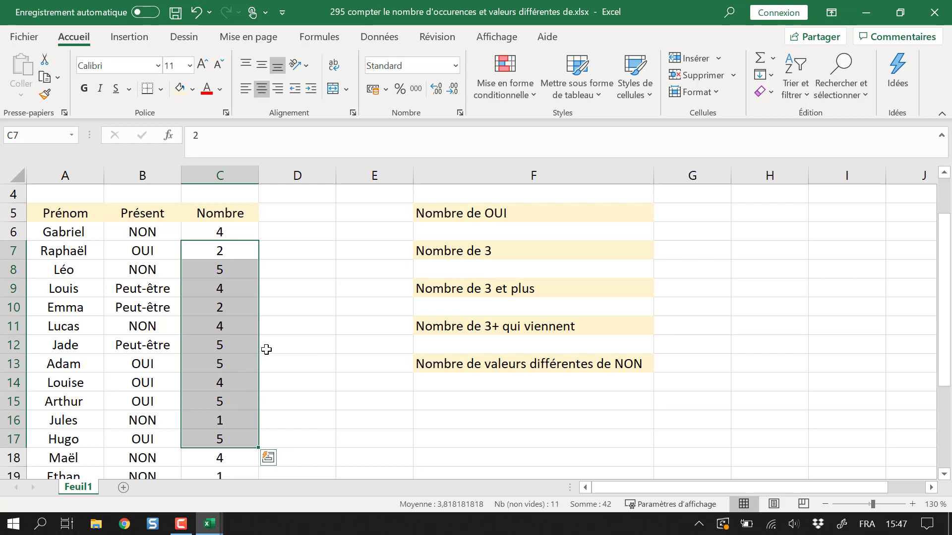
pyautogui.scroll(-2, 236, 405)
pyautogui.scroll(3, 244, 321)
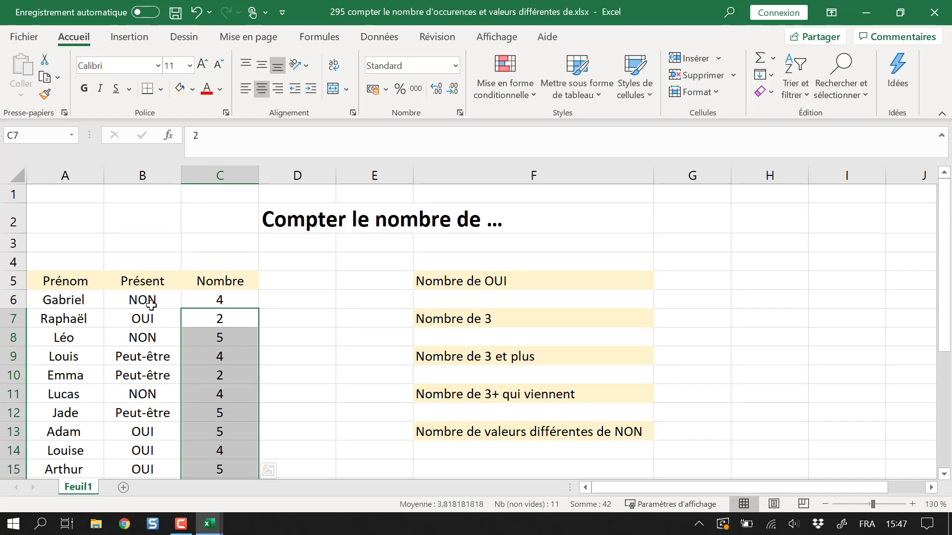
pyautogui.moveTo(219, 299); pyautogui.dragTo(219, 469)
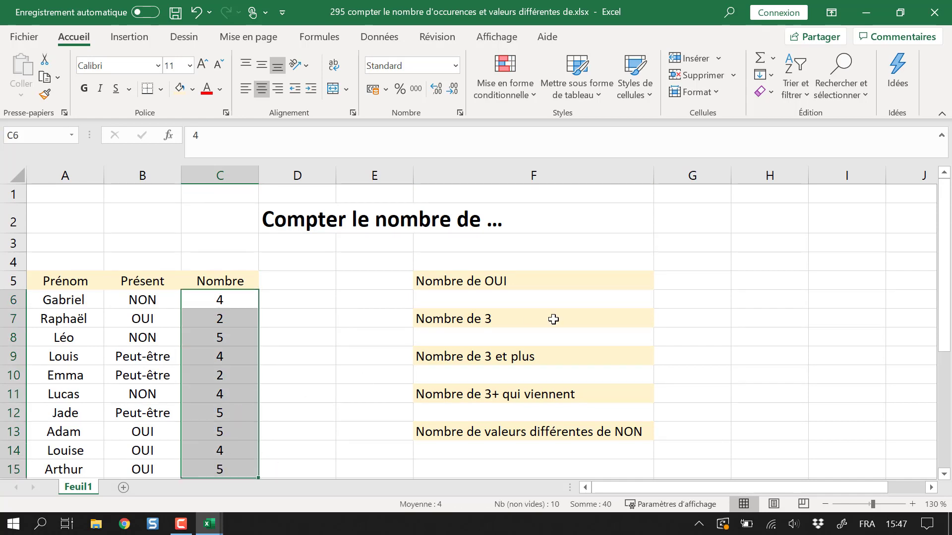
# In G5, count the "OUI" entries of the Présent column with =NB.SI(B5:B25;"OUI")
pyautogui.click(697, 285)
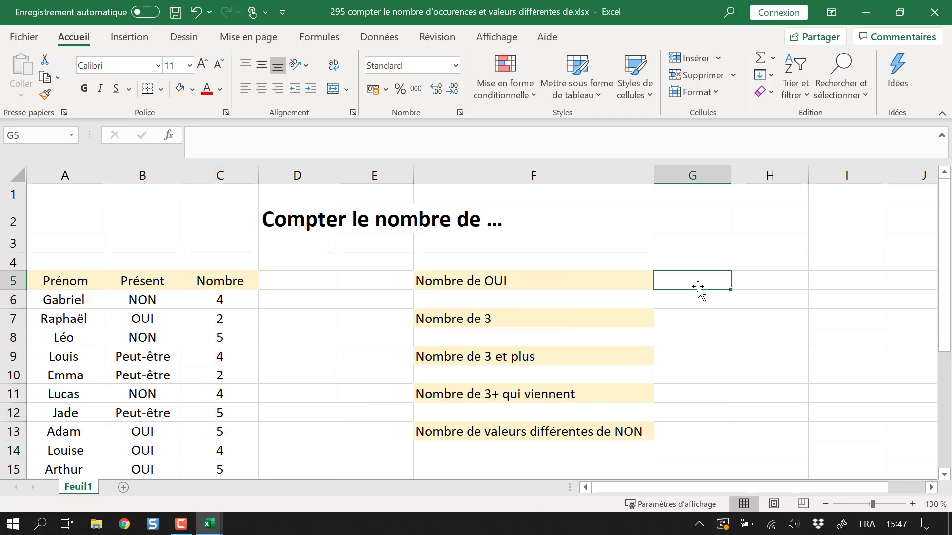
pyautogui.write('=n')
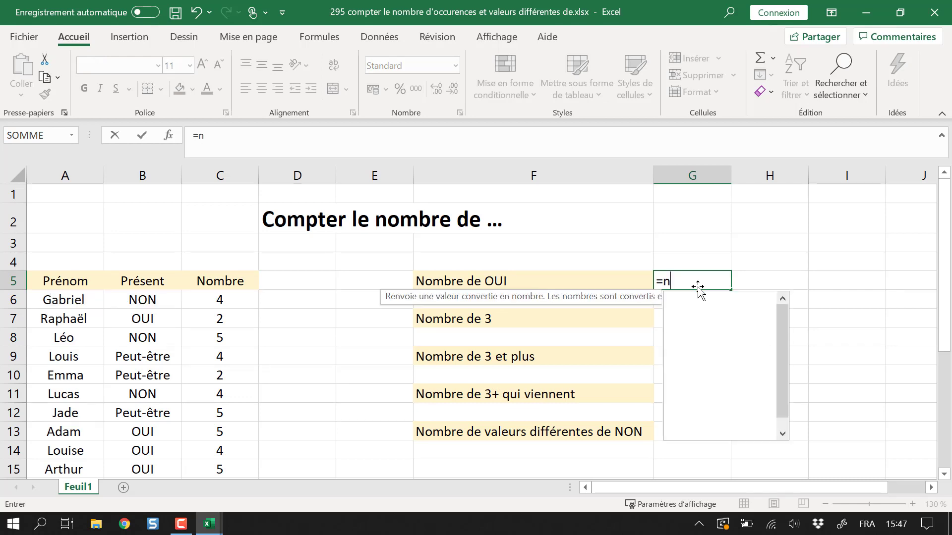
pyautogui.write('b.si(')
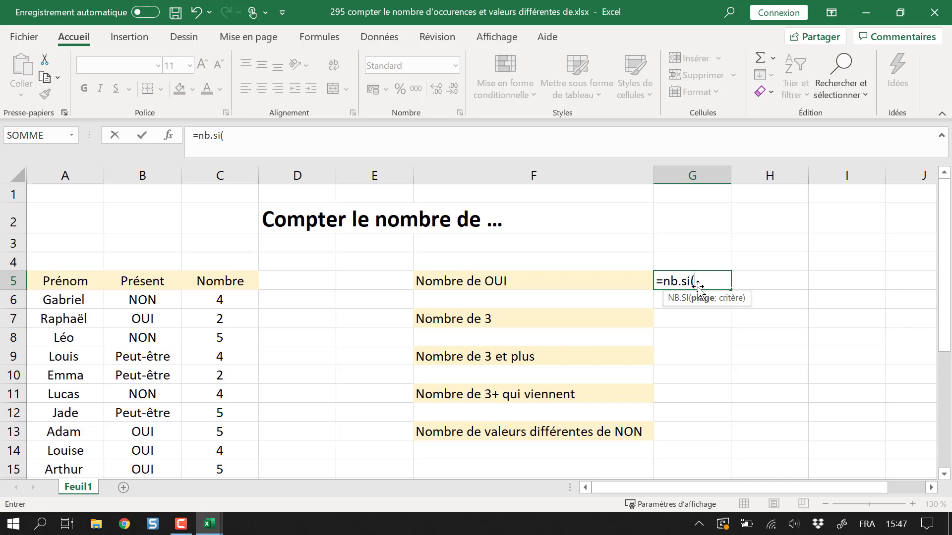
pyautogui.click(146, 283)
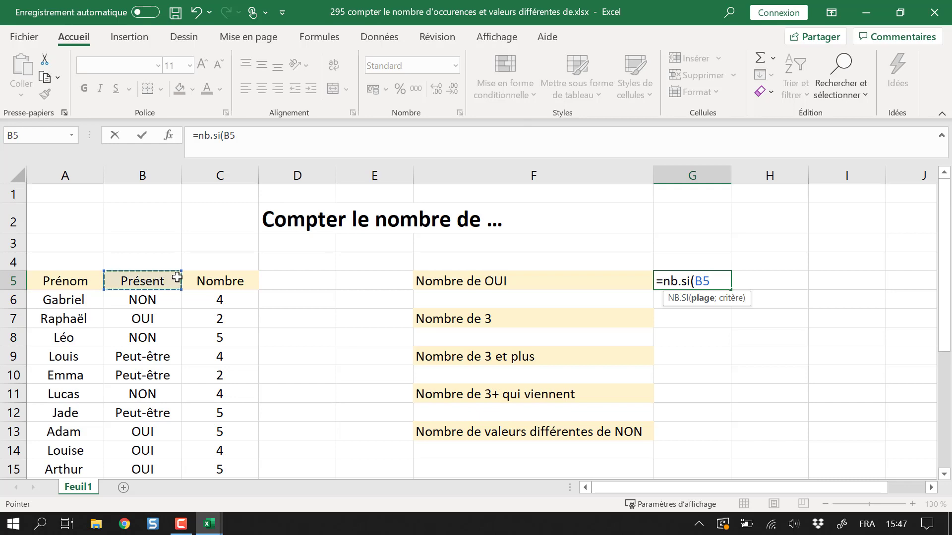
pyautogui.hotkey('ctrl', 'shift', 'Down')
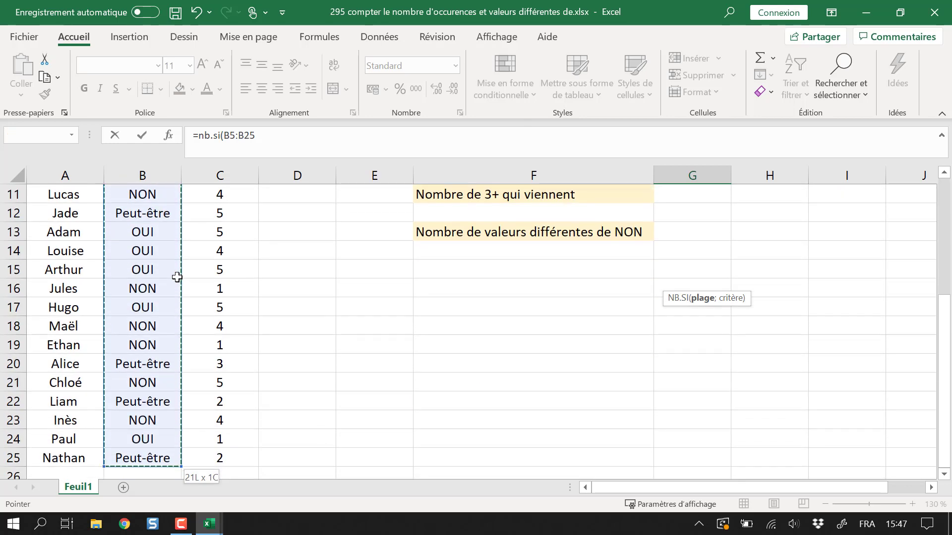
pyautogui.write(';')
pyautogui.scroll(4, 603, 308)
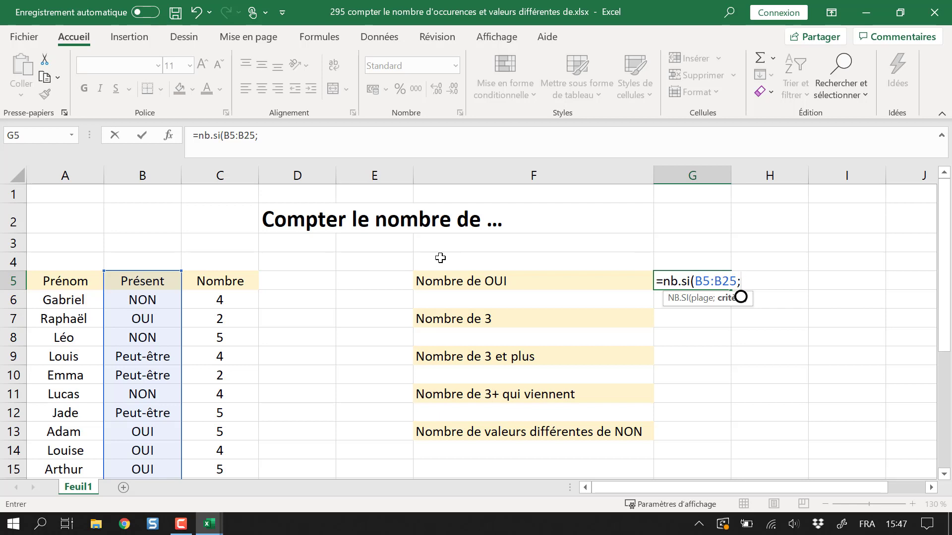
pyautogui.write('"OUI')
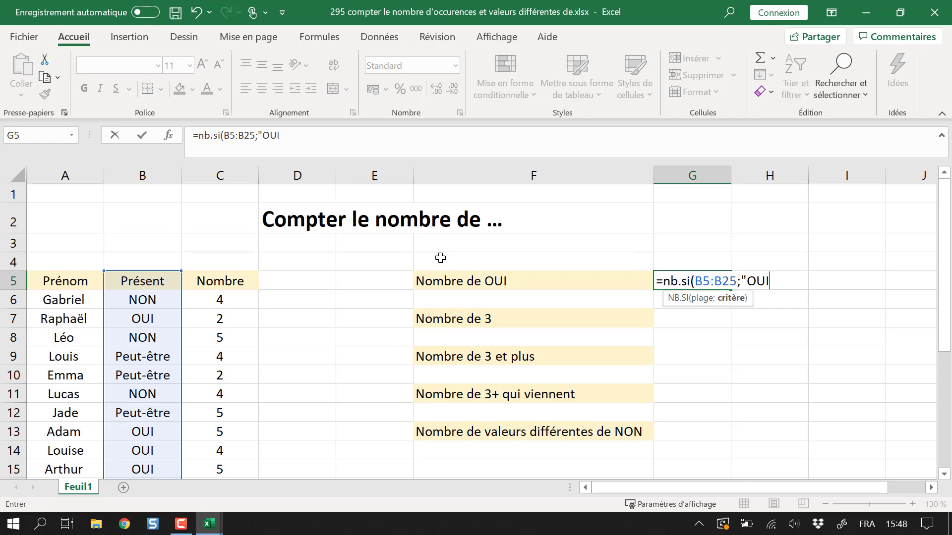
pyautogui.write('")')
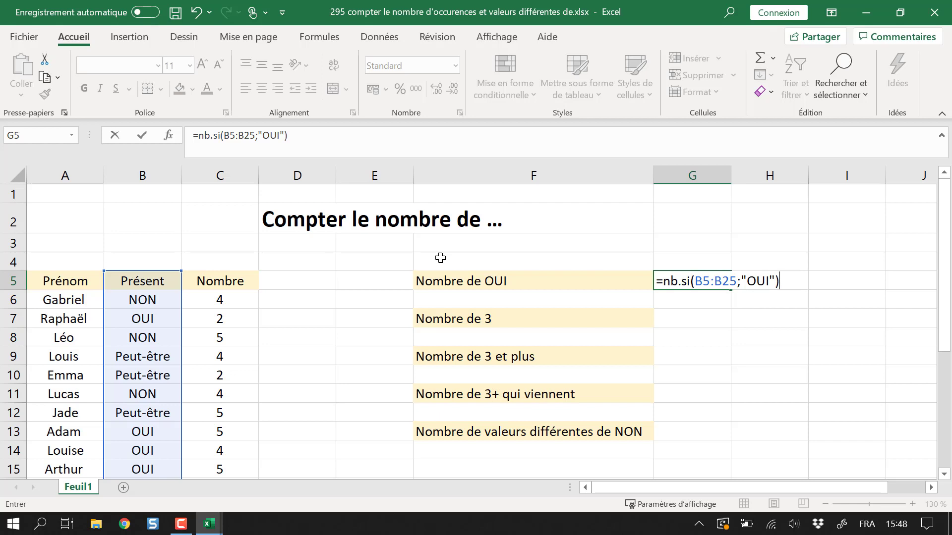
pyautogui.press('Return')
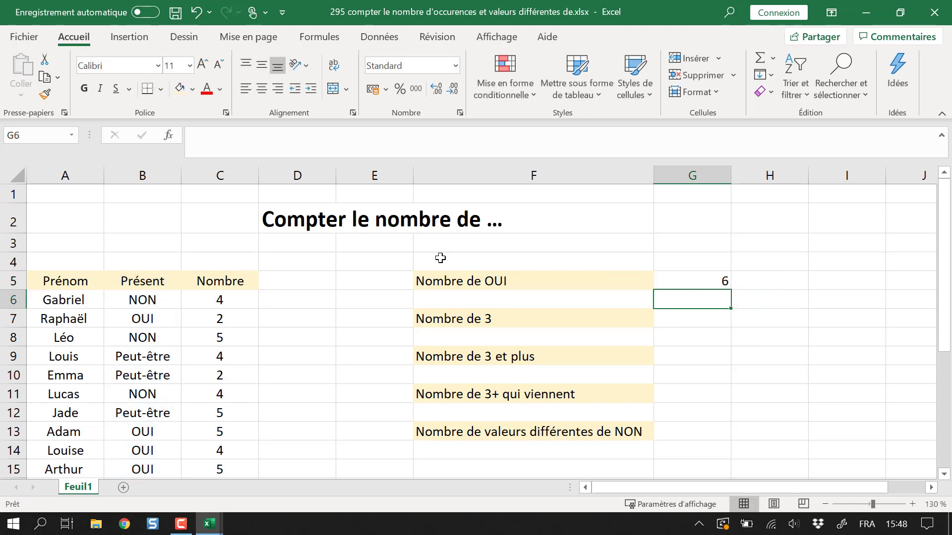
# Check each OUI entry in the Présent column against the count in G5
pyautogui.scroll(-1, 137, 255)
pyautogui.click(138, 255)
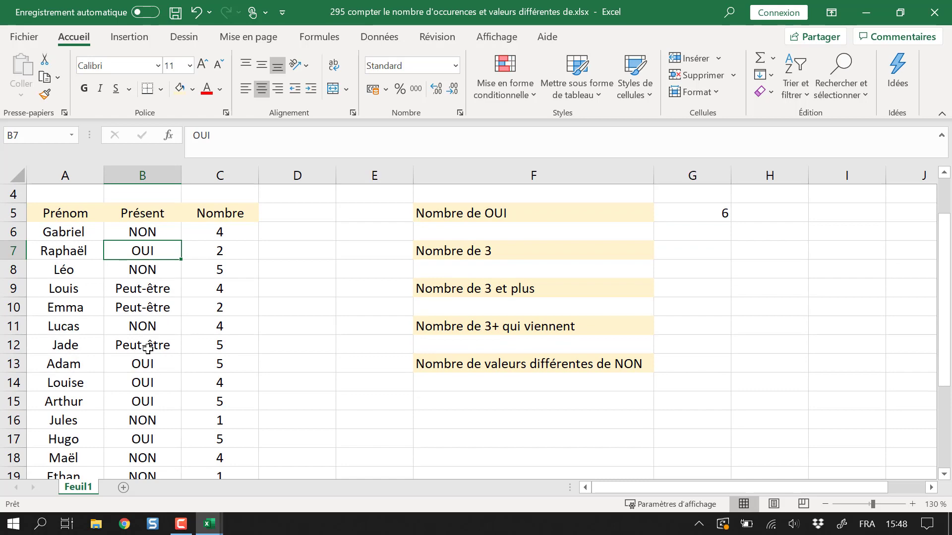
pyautogui.click(147, 364)
pyautogui.click(149, 383)
pyautogui.click(151, 399)
pyautogui.scroll(-2, 149, 397)
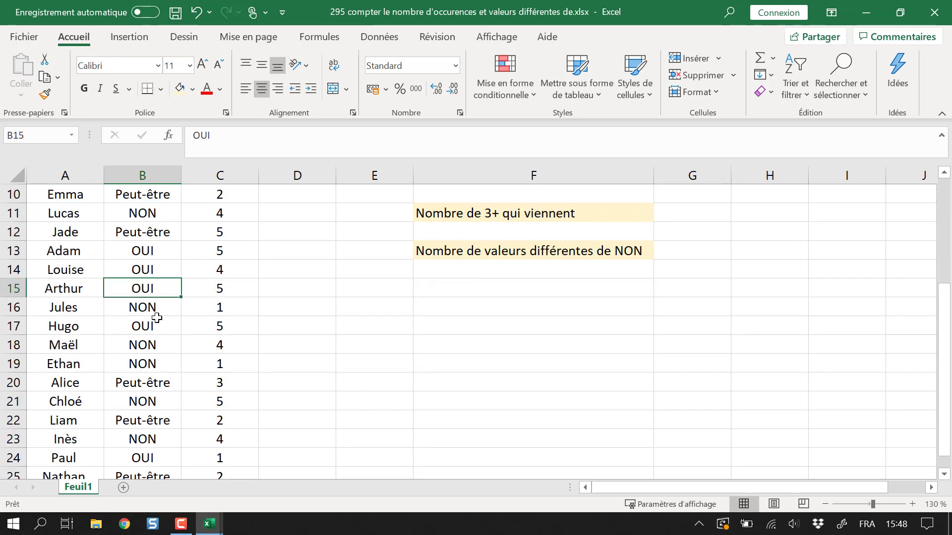
pyautogui.click(144, 327)
pyautogui.scroll(-1, 149, 381)
pyautogui.click(156, 400)
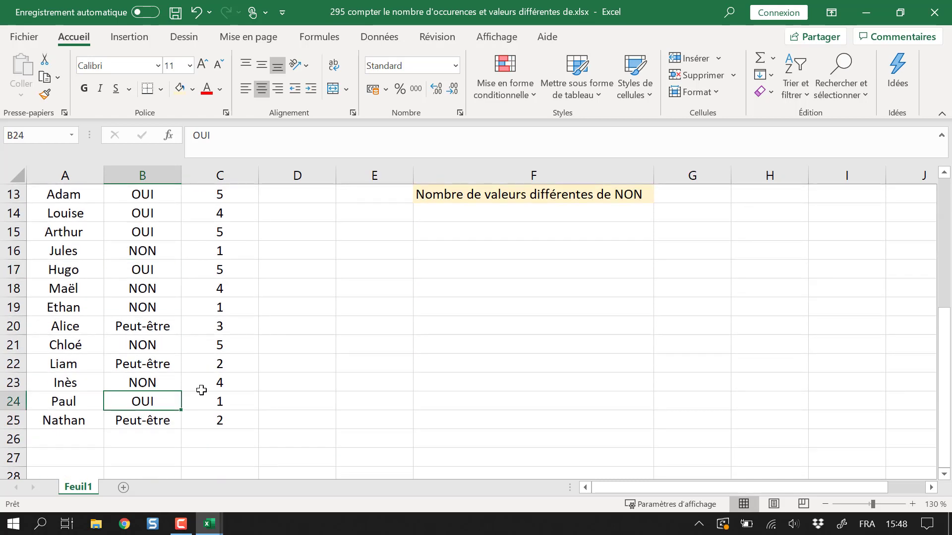
pyautogui.scroll(4, 469, 374)
# Center the contents of the whole column G horizontally
pyautogui.click(724, 322)
pyautogui.click(703, 281)
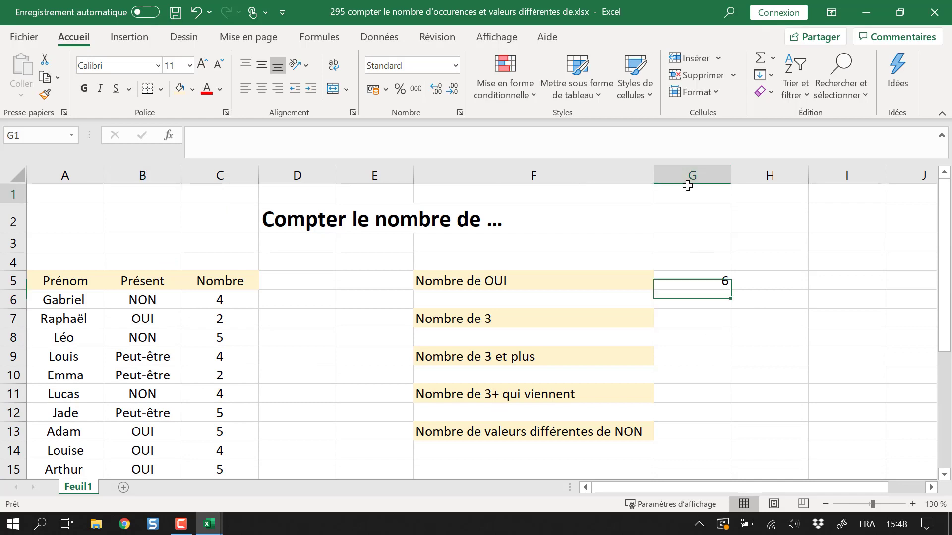
pyautogui.click(689, 192)
pyautogui.click(692, 175)
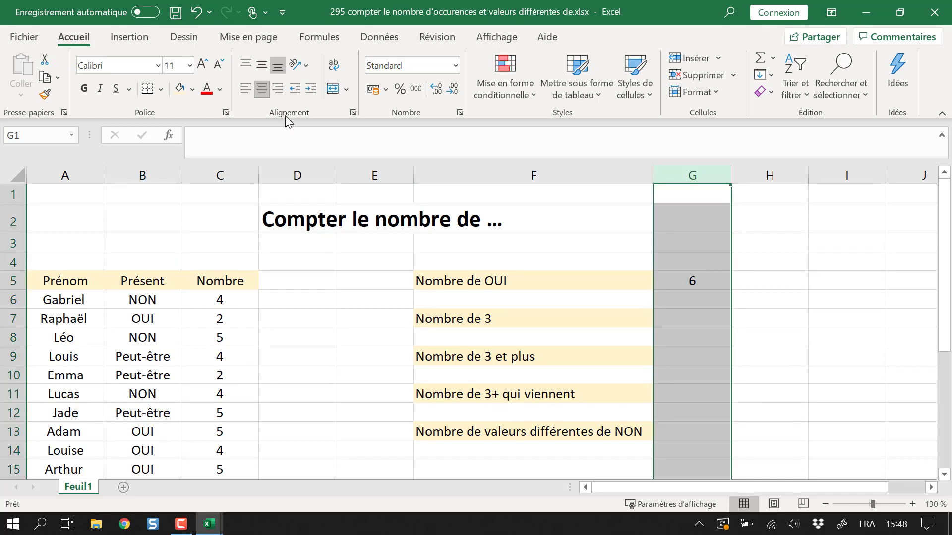
# In G7, count the cells equal to 3 in the Nombre column with =NB.SI(C5:C25;3)
pyautogui.click(711, 321)
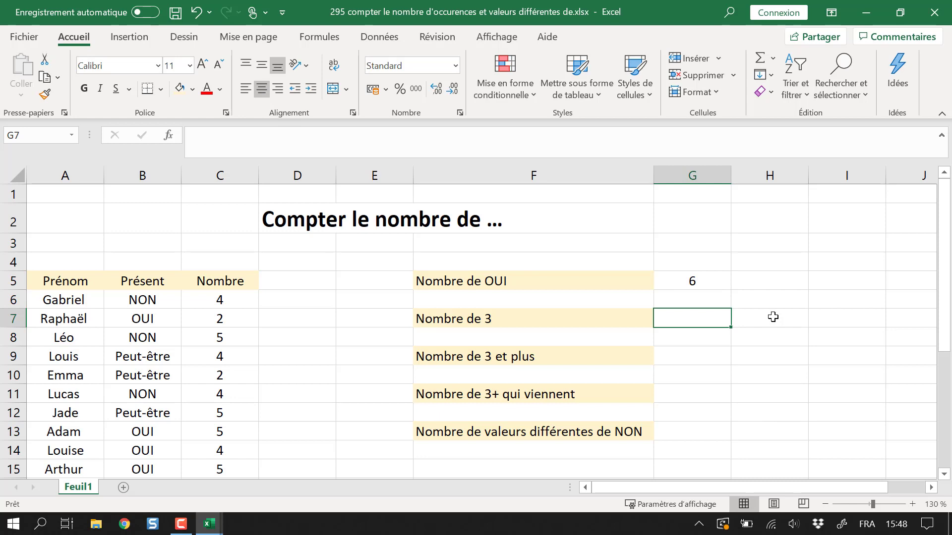
pyautogui.write('=nb.si')
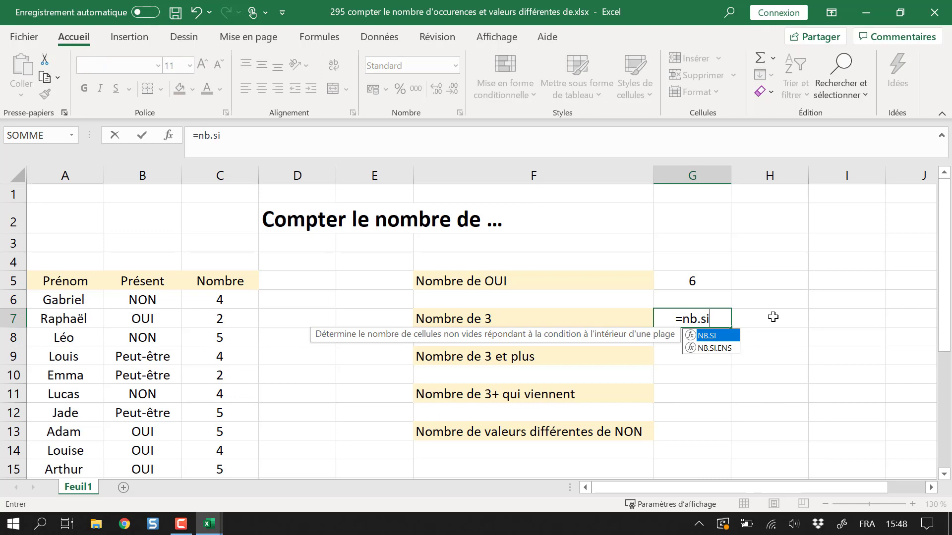
pyautogui.write('(')
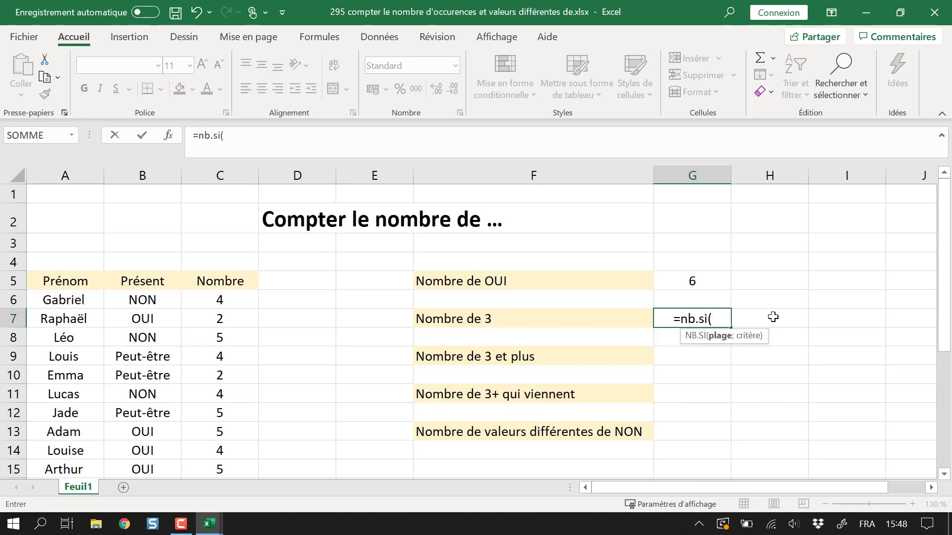
pyautogui.click(223, 278)
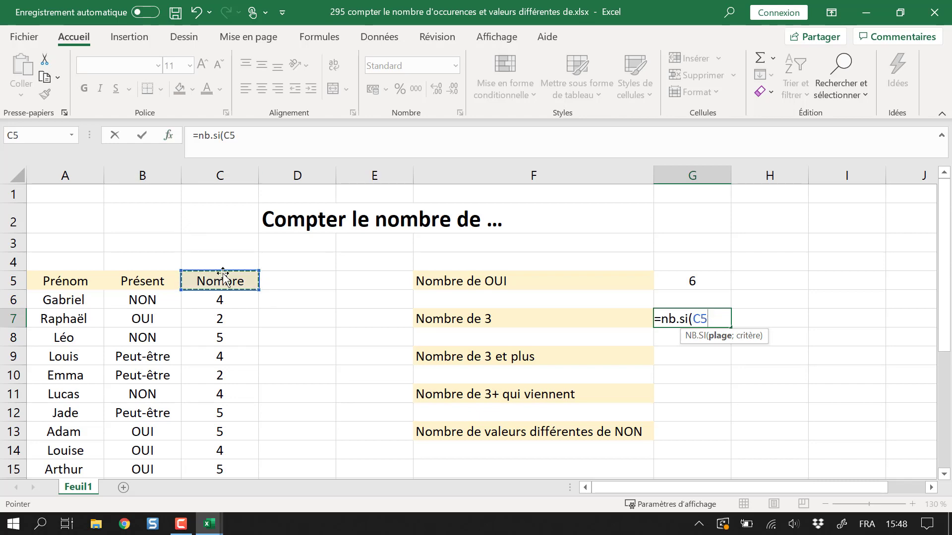
pyautogui.hotkey('shift', 'Down')
pyautogui.hotkey('ctrl', 'shift', 'Down')
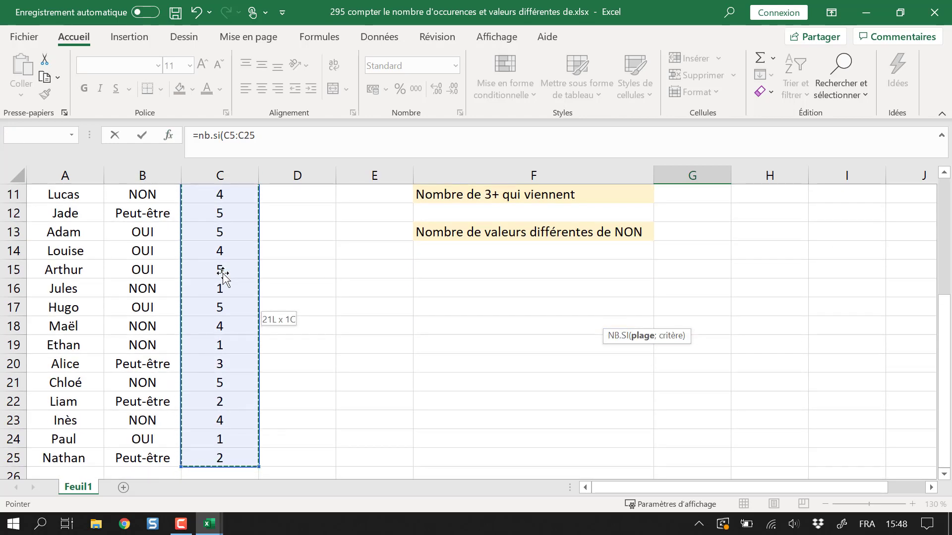
pyautogui.write(';')
pyautogui.scroll(3, 492, 293)
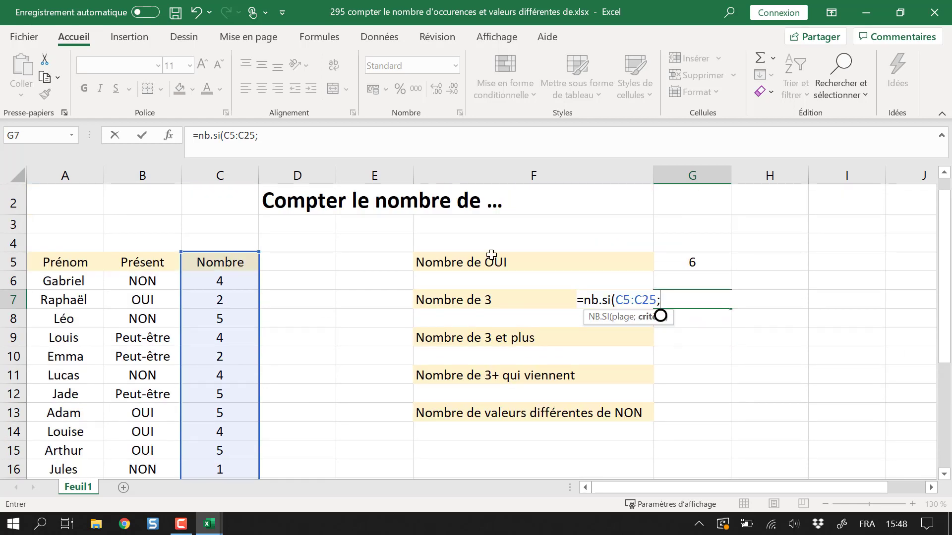
pyautogui.click(301, 135)
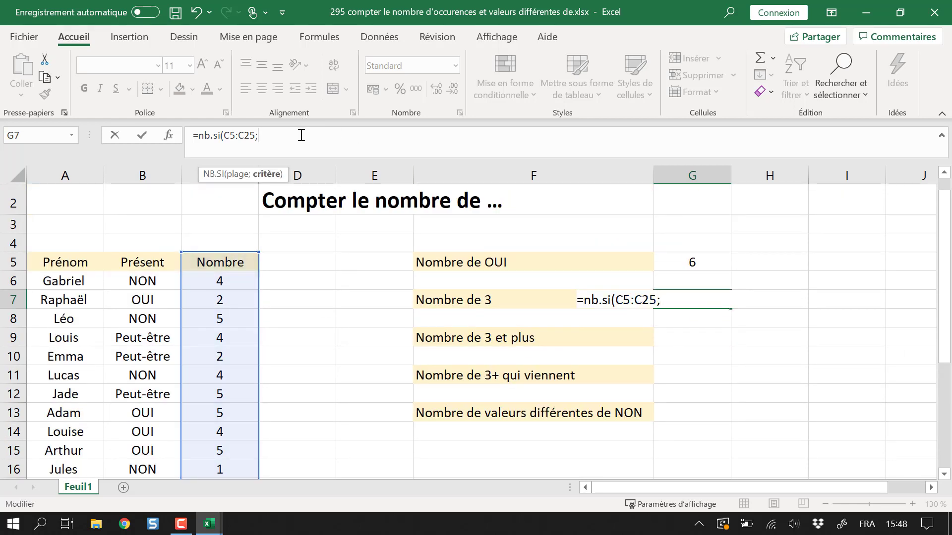
pyautogui.write('3')
pyautogui.press('Return')
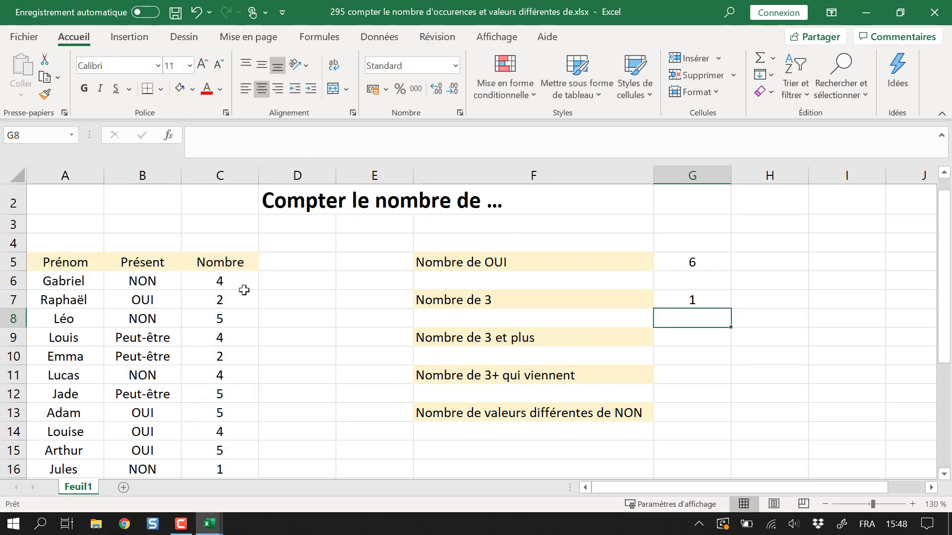
# Look through the Nombre column for cells containing 3 to verify the count in G7
pyautogui.moveTo(244, 289); pyautogui.dragTo(265, 366)
pyautogui.scroll(-2, 240, 357)
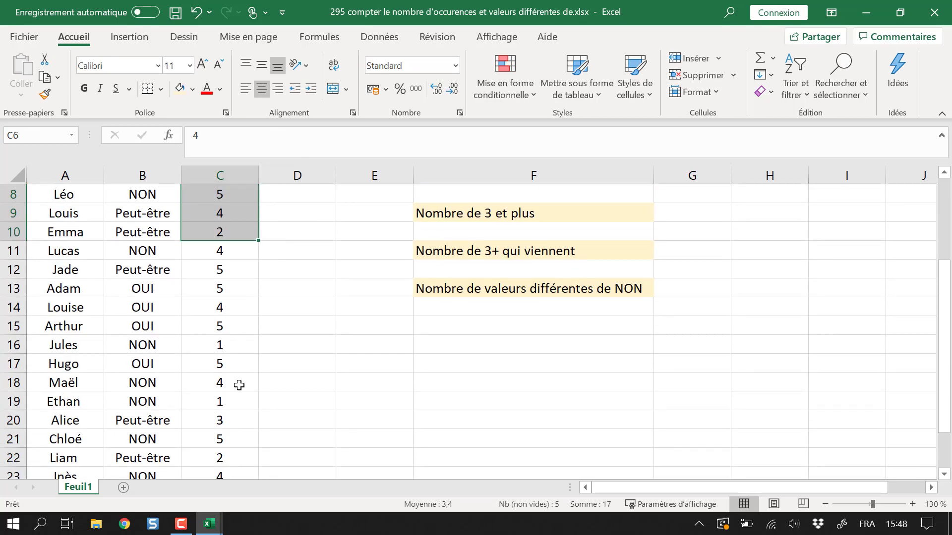
pyautogui.scroll(-1, 239, 385)
pyautogui.click(233, 364)
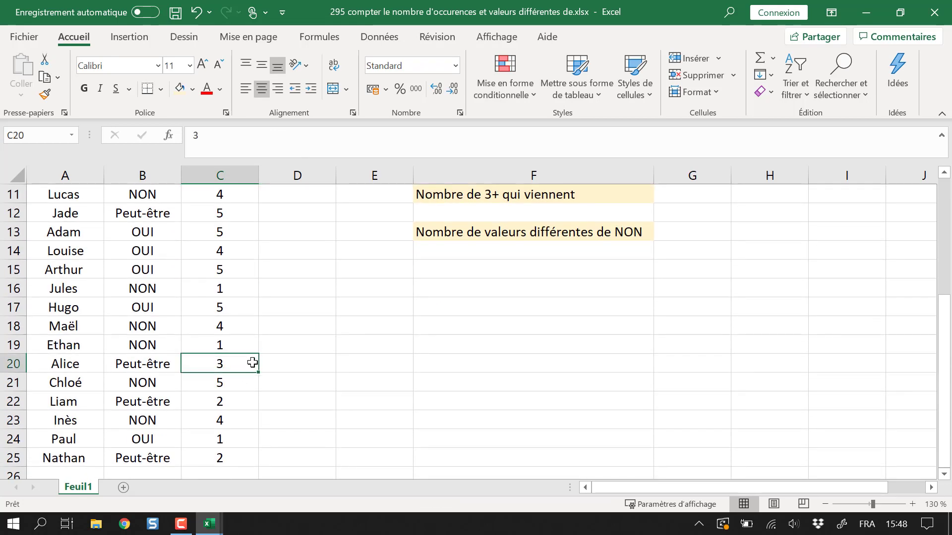
pyautogui.scroll(3, 585, 419)
# In G9, count the cells of the Nombre column that are 3 or more with =NB.SI(C5:C25;">=3")
pyautogui.click(686, 361)
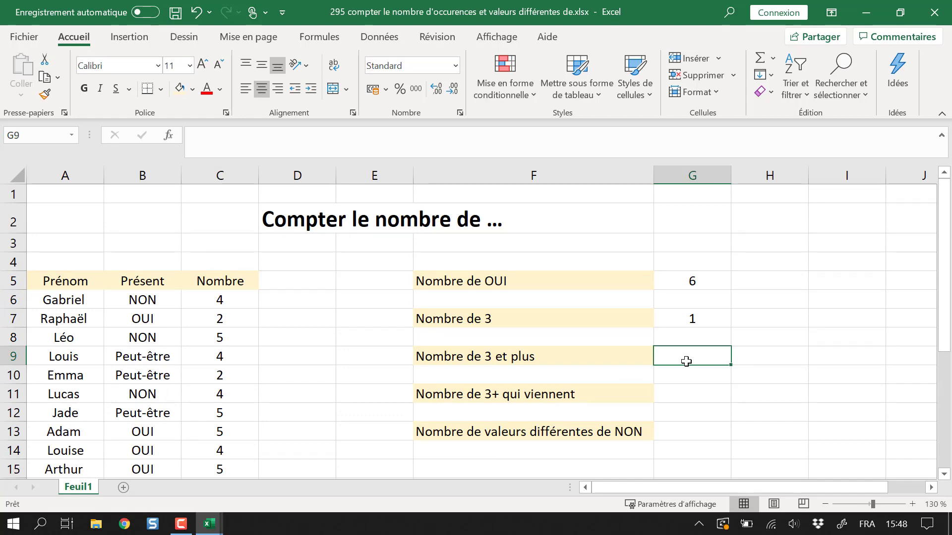
pyautogui.write('=nb.si')
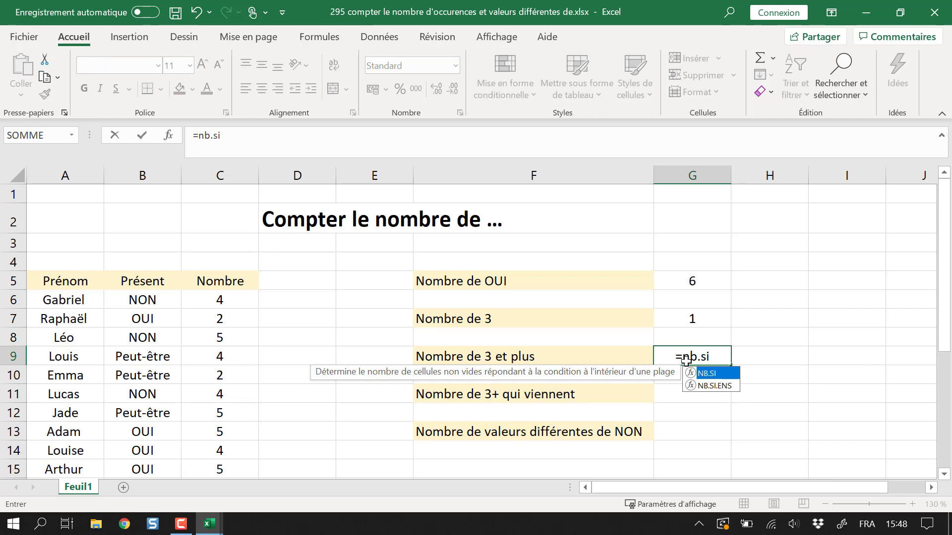
pyautogui.write('(')
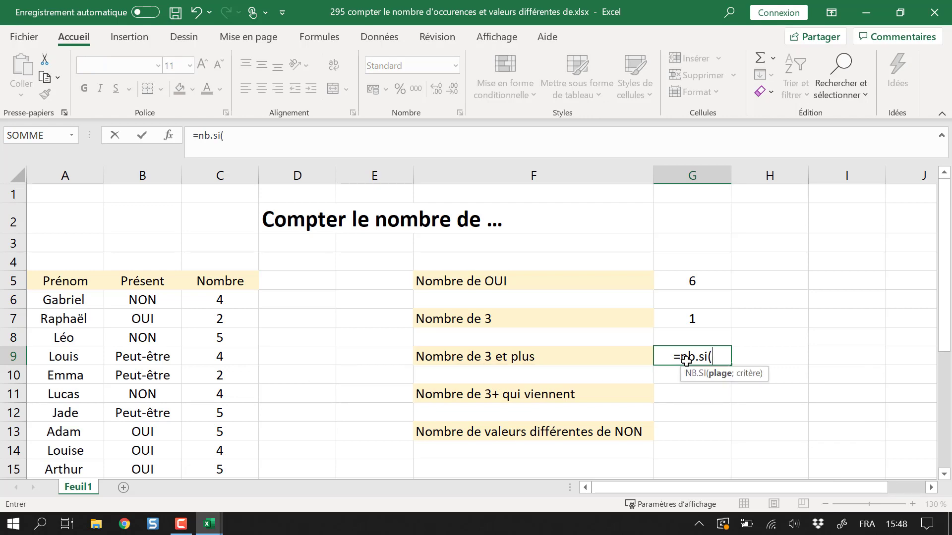
pyautogui.click(217, 279)
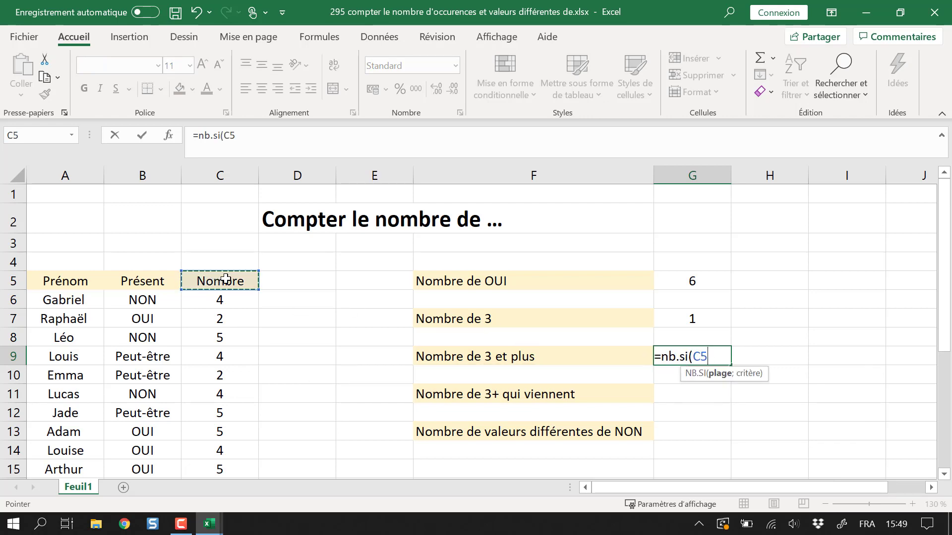
pyautogui.hotkey('ctrl', 'shift', 'Down')
pyautogui.write(';')
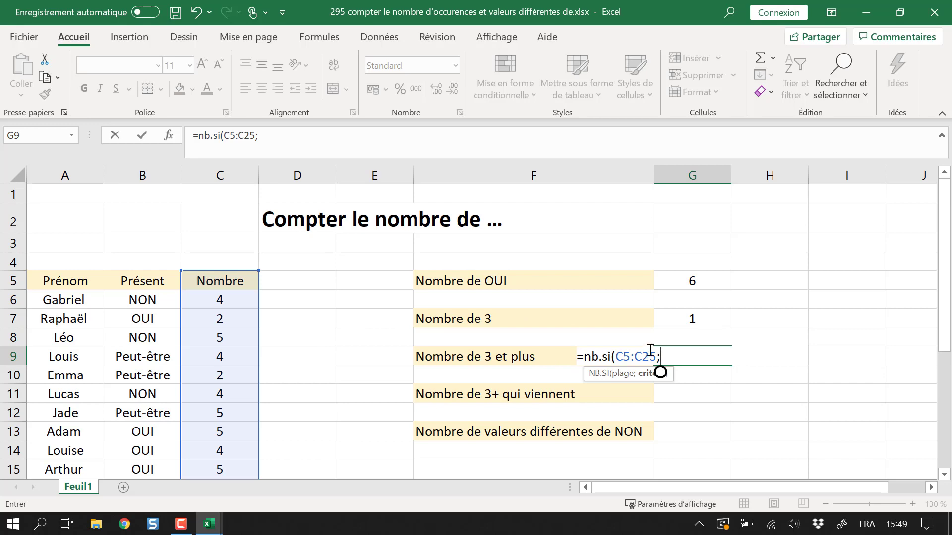
pyautogui.scroll(-3, 244, 453)
pyautogui.scroll(3, 248, 451)
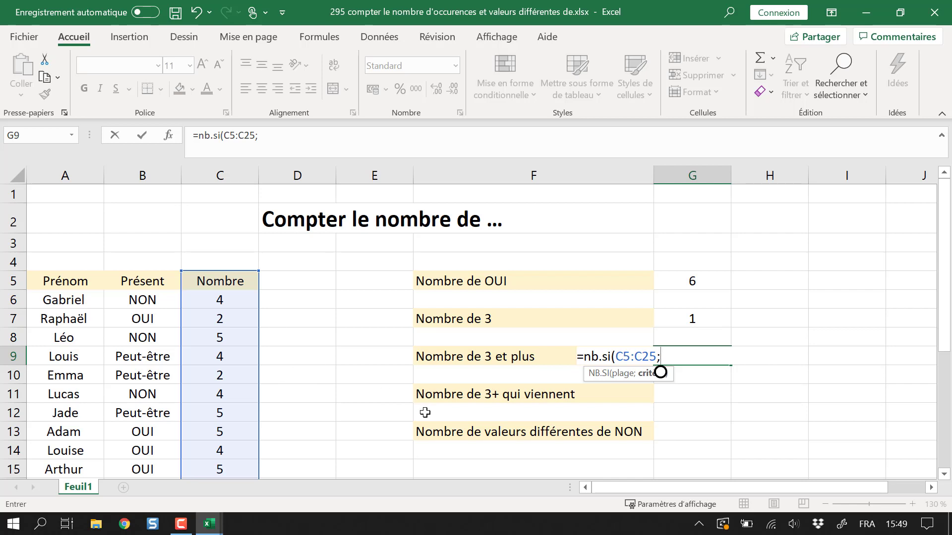
pyautogui.write('">=3')
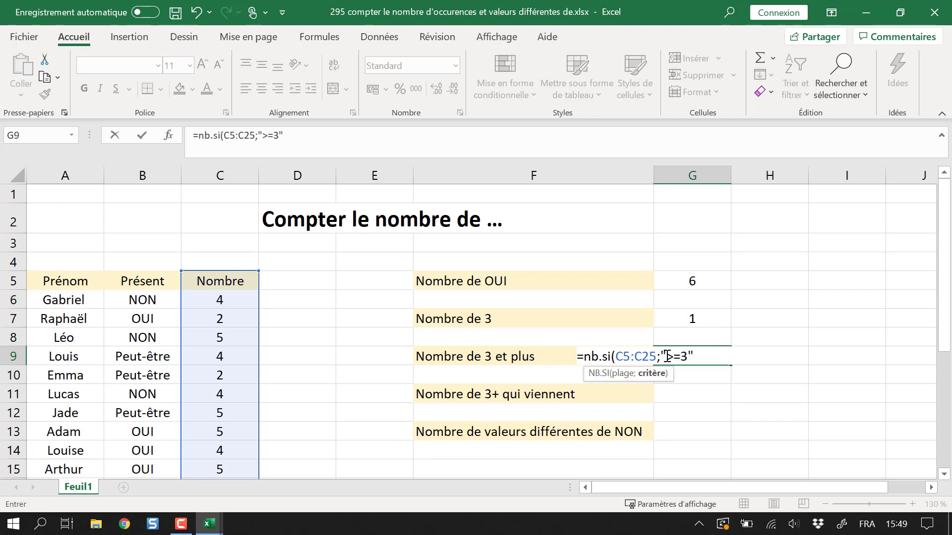
pyautogui.write(')')
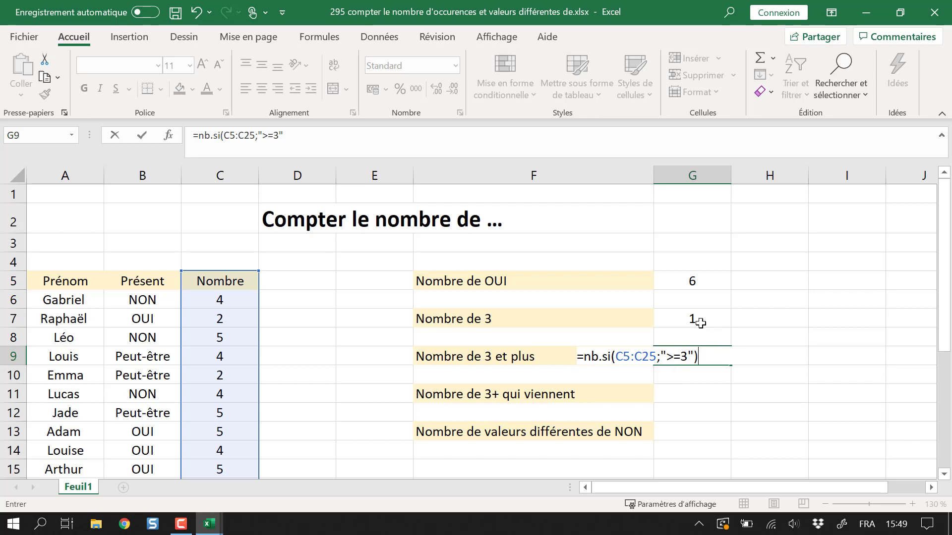
pyautogui.press('Return')
# Select each cell of 3 or more in the Nombre column to verify the count in G9
pyautogui.scroll(-2, 385, 333)
pyautogui.scroll(1, 248, 265)
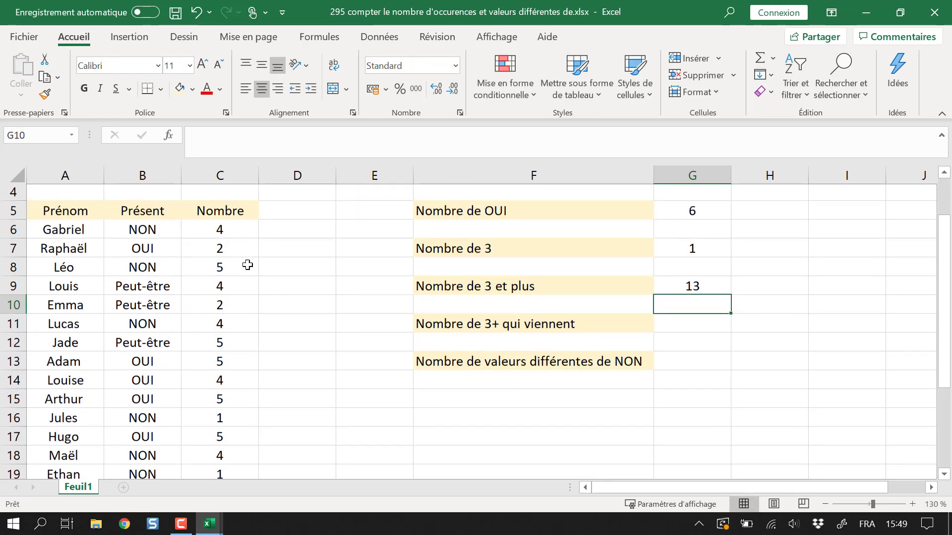
pyautogui.click(224, 232)
pyautogui.keyDown('ctrl'); pyautogui.click(233, 268); pyautogui.keyUp('ctrl')
pyautogui.keyDown('ctrl'); pyautogui.click(232, 286); pyautogui.keyUp('ctrl')
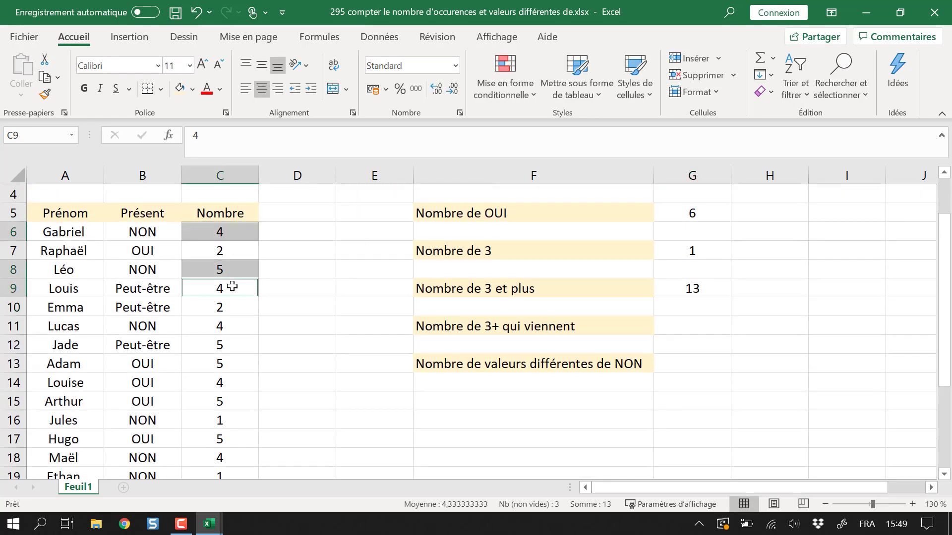
pyautogui.keyDown('ctrl'); pyautogui.click(230, 323); pyautogui.keyUp('ctrl')
pyautogui.keyDown('ctrl'); pyautogui.click(224, 343); pyautogui.keyUp('ctrl')
pyautogui.keyDown('ctrl'); pyautogui.click(225, 361); pyautogui.keyUp('ctrl')
pyautogui.keyDown('ctrl'); pyautogui.click(229, 381); pyautogui.keyUp('ctrl')
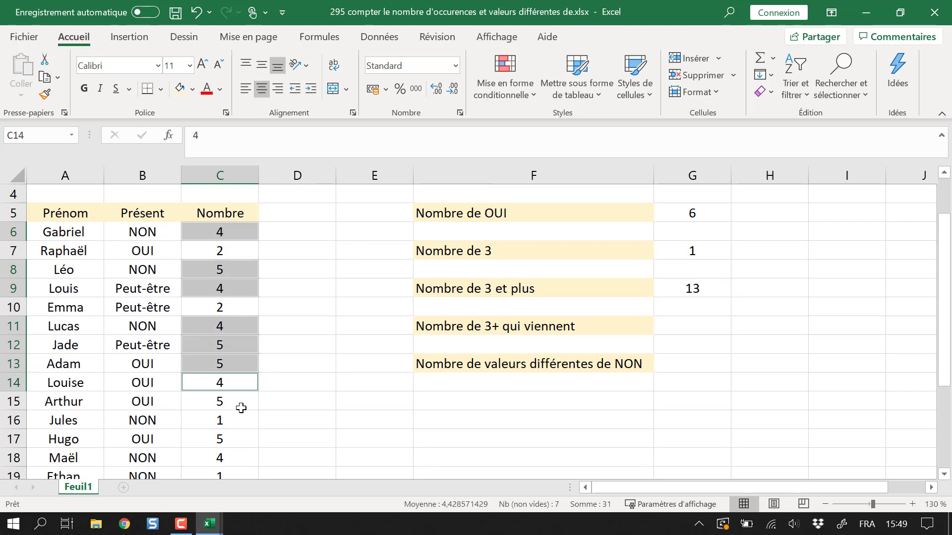
pyautogui.keyDown('ctrl'); pyautogui.click(239, 405); pyautogui.keyUp('ctrl')
pyautogui.keyDown('ctrl'); pyautogui.click(228, 443); pyautogui.keyUp('ctrl')
pyautogui.scroll(-3, 327, 393)
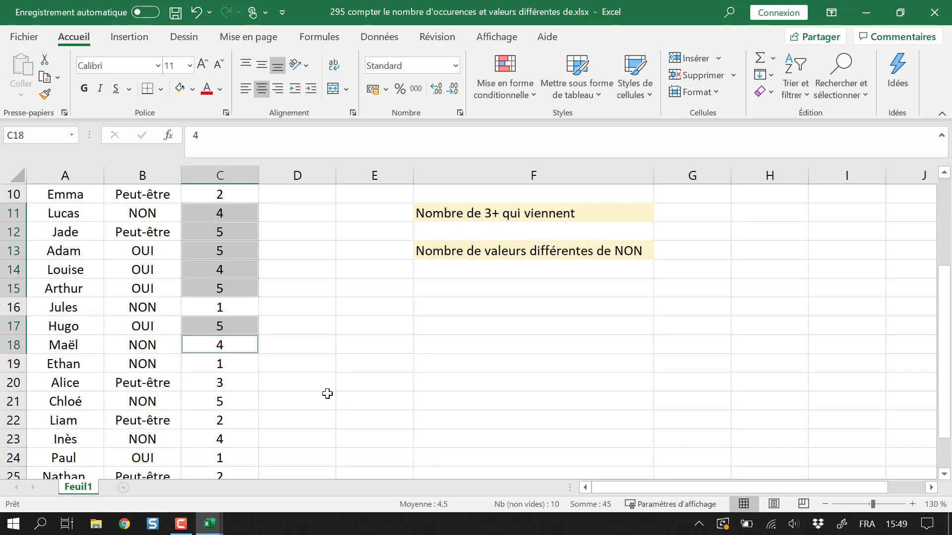
pyautogui.keyDown('ctrl'); pyautogui.click(236, 327); pyautogui.keyUp('ctrl')
pyautogui.keyDown('ctrl'); pyautogui.click(230, 353); pyautogui.keyUp('ctrl')
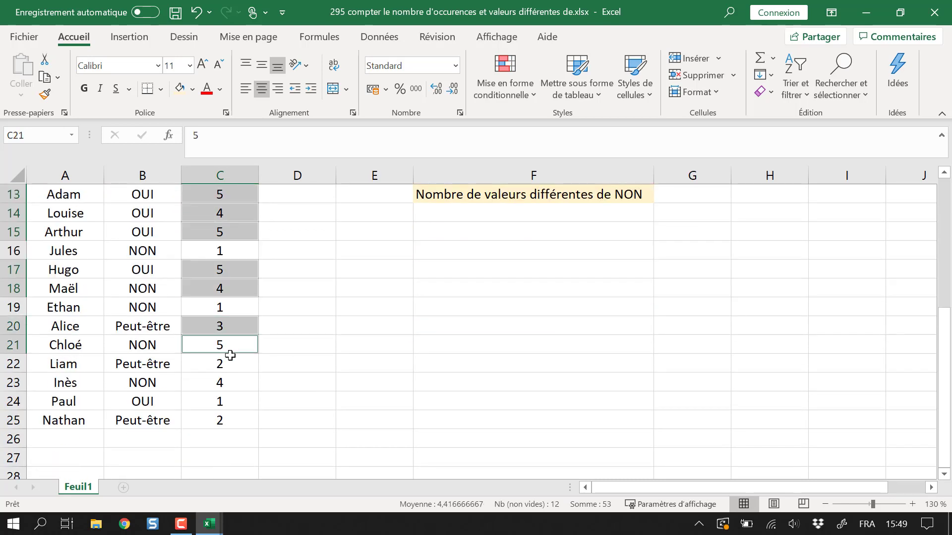
pyautogui.keyDown('ctrl'); pyautogui.click(237, 389); pyautogui.keyUp('ctrl')
pyautogui.scroll(4, 518, 388)
pyautogui.click(673, 399)
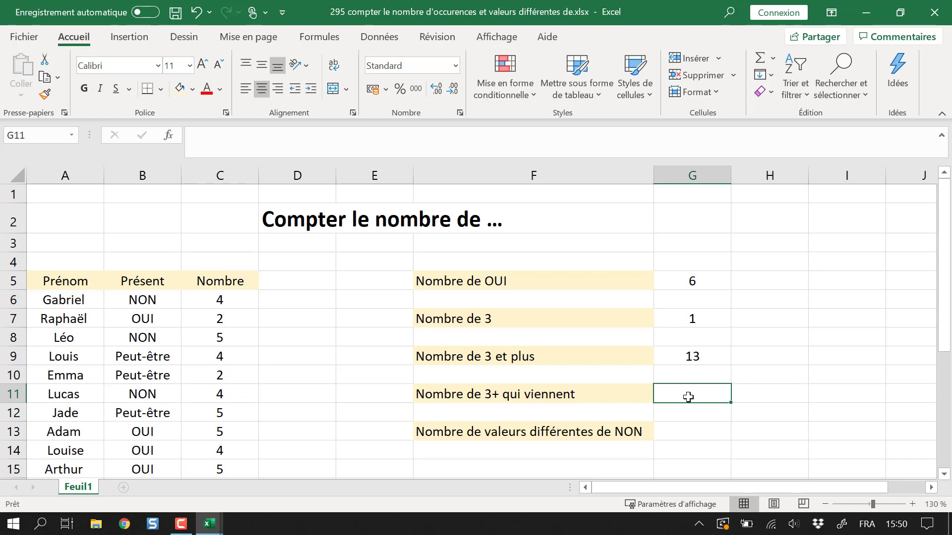
pyautogui.write('=')
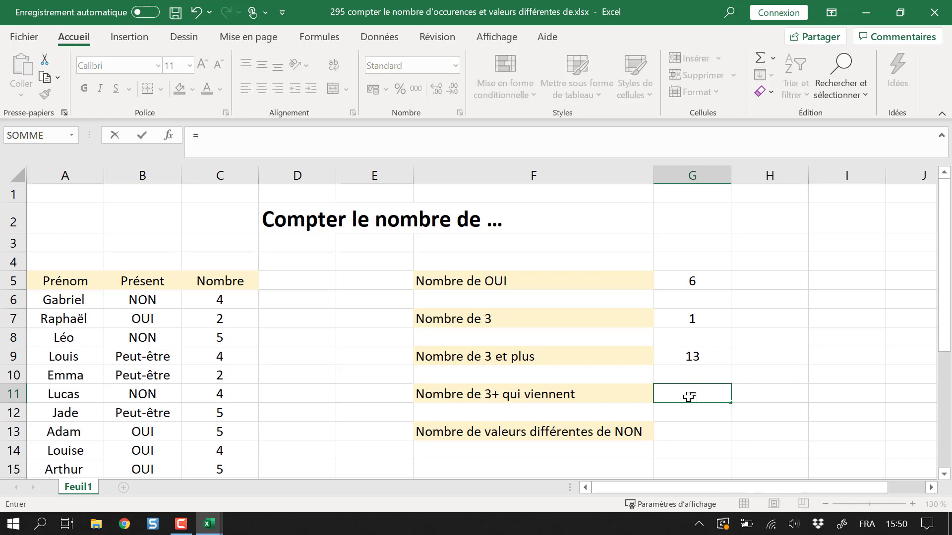
pyautogui.press('Escape')
# Review the NB.SI formula in G9 and how its criterion is written
pyautogui.press('Up')
pyautogui.press('Up')
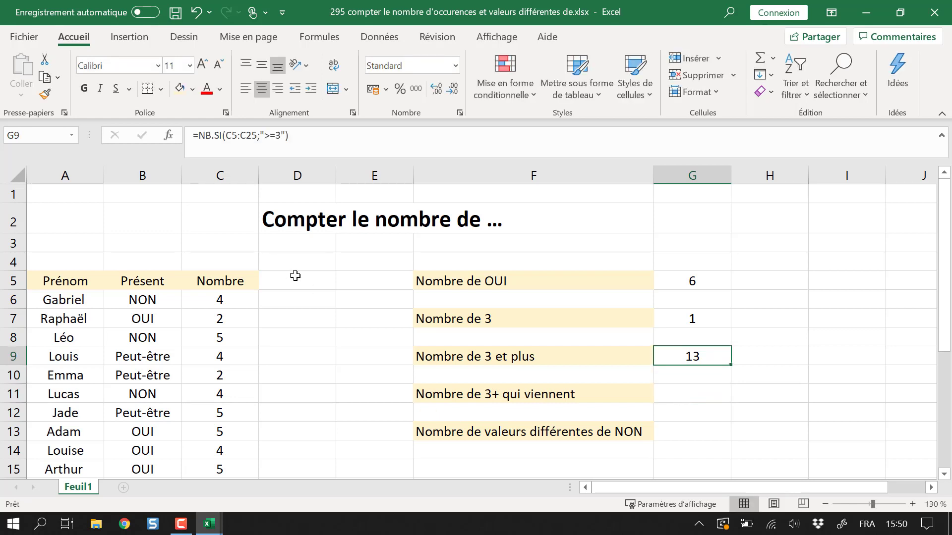
pyautogui.click(235, 132)
pyautogui.press('Escape')
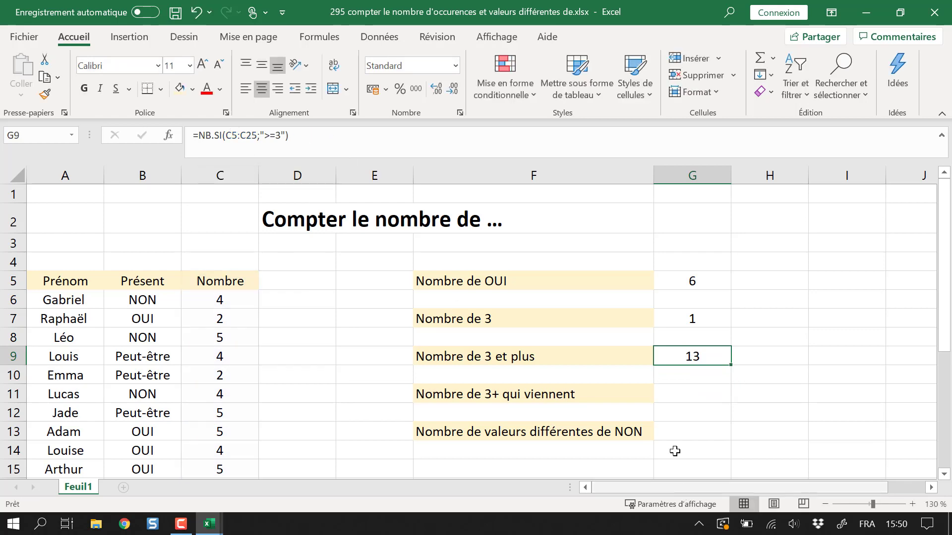
# In G11, start an NB.SI.ENS formula with the first criteria range C5:C25 and the criterion ">=3"
pyautogui.click(691, 386)
pyautogui.write('=nb.si')
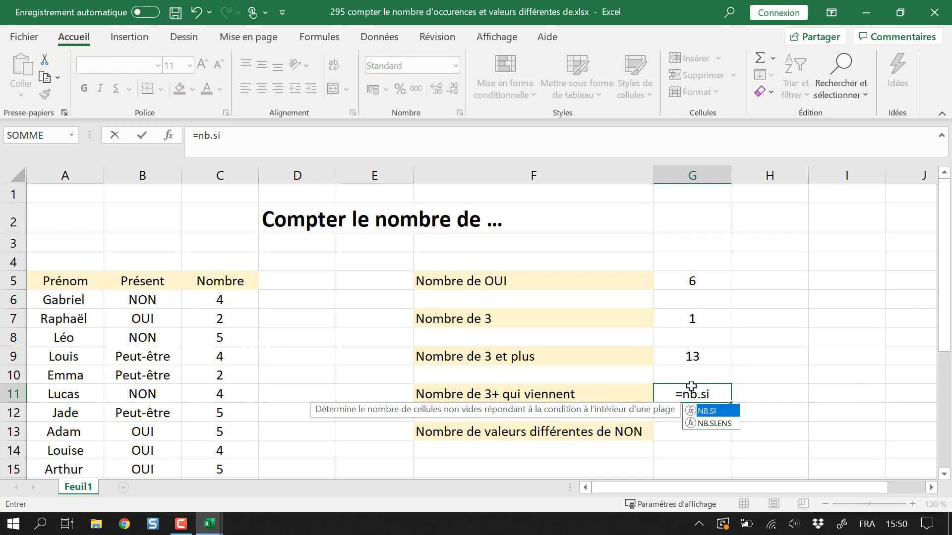
pyautogui.press('Down')
pyautogui.press('Tab')
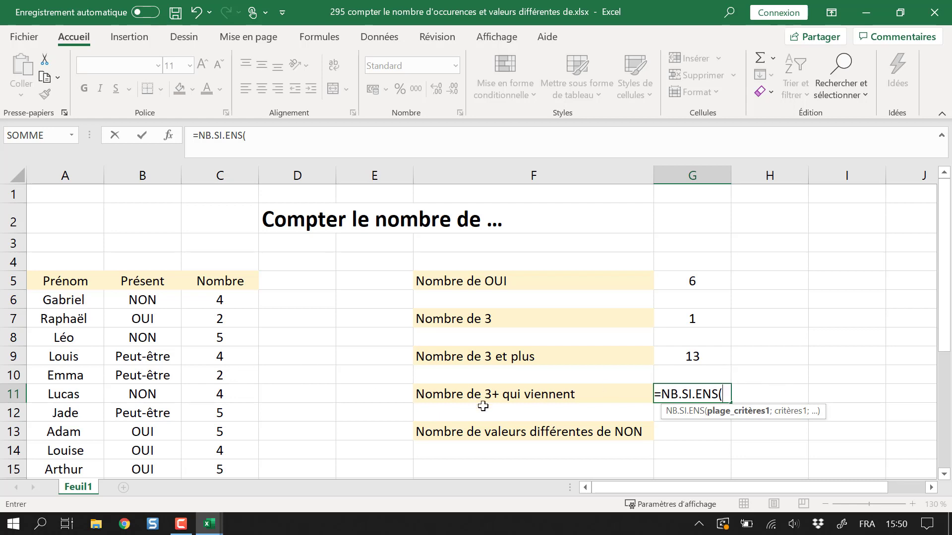
pyautogui.click(227, 283)
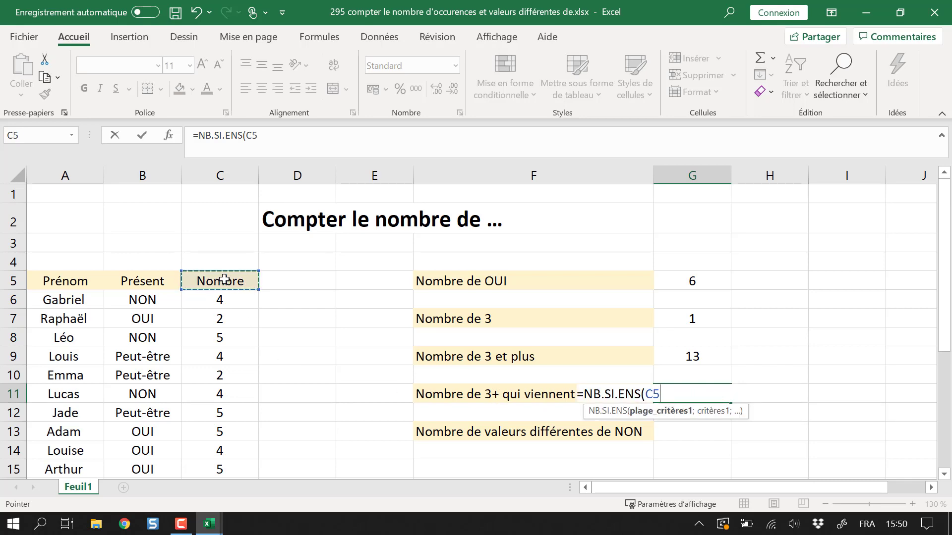
pyautogui.hotkey('ctrl', 'shift', 'Down')
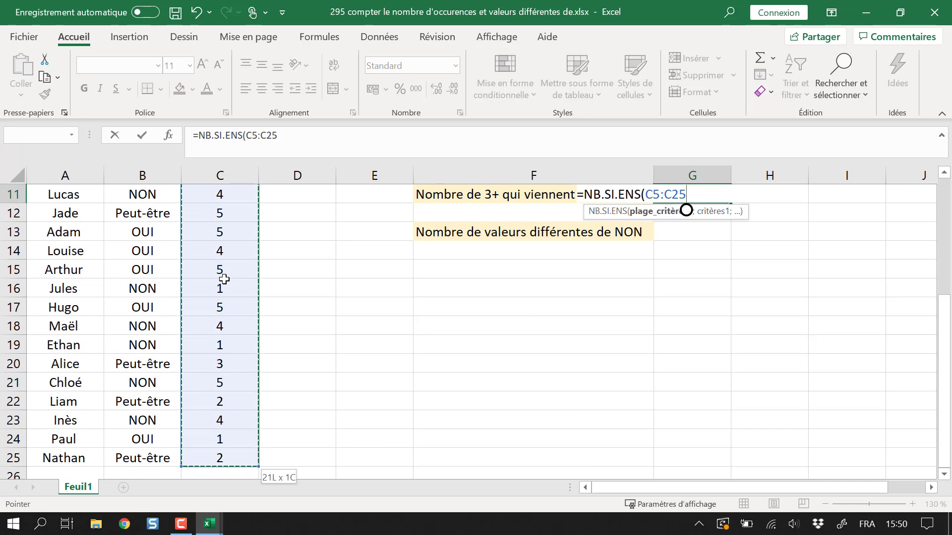
pyautogui.write(';')
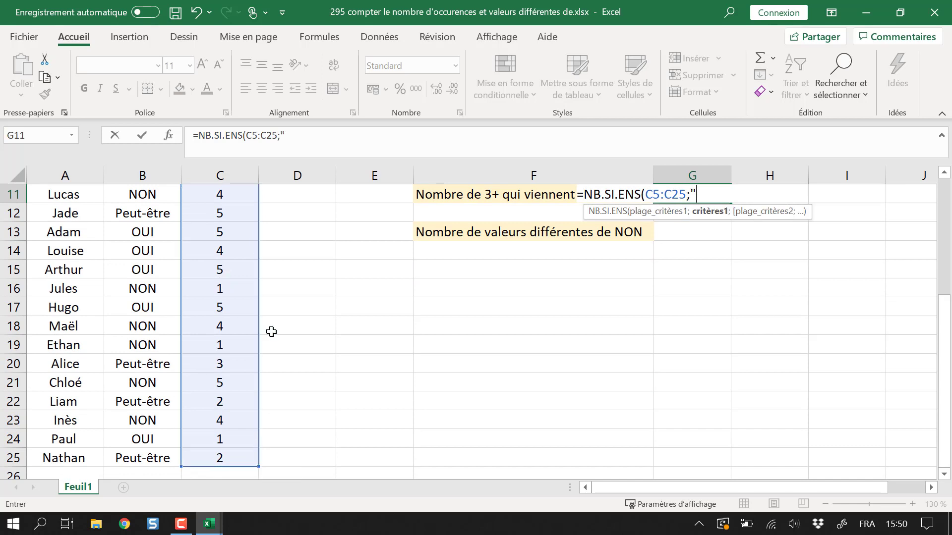
pyautogui.write('">=3')
pyautogui.click(713, 196)
# Add the second criteria range B5:B25 with the criterion "OUI" and complete the NB.SI.ENS formula in G11
pyautogui.write(';')
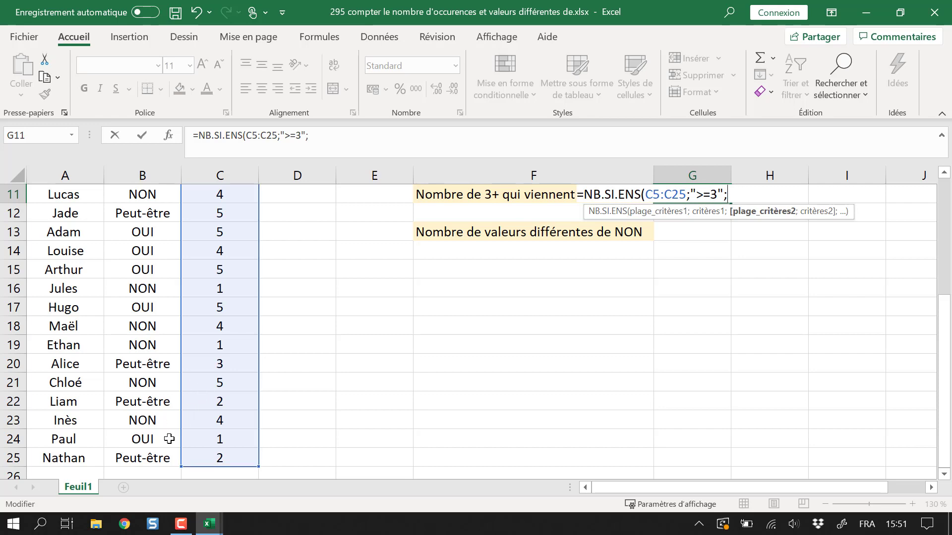
pyautogui.click(152, 453)
pyautogui.moveTo(152, 452)
pyautogui.mouseDown()
pyautogui.moveTo(155, 442)
pyautogui.moveTo(155, 452)
pyautogui.mouseUp()
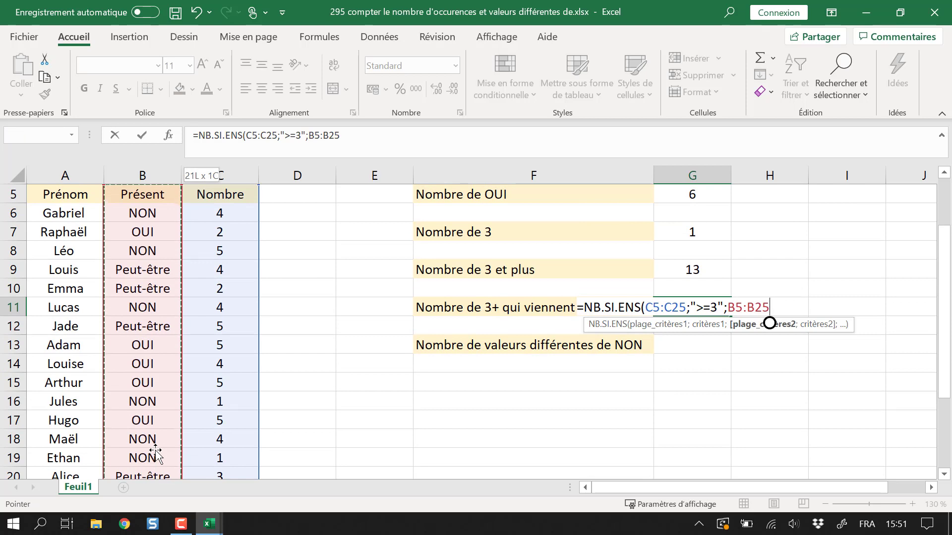
pyautogui.write(';')
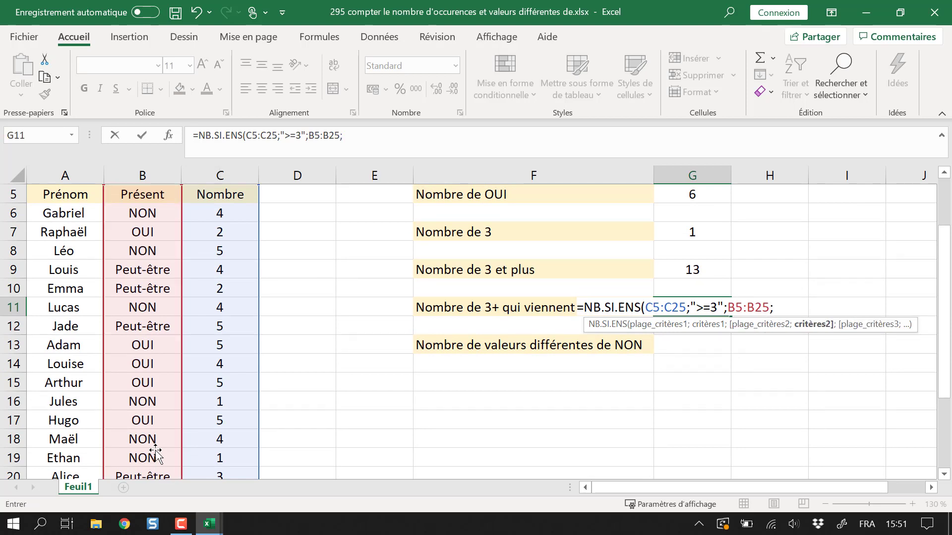
pyautogui.write('"OUI")')
pyautogui.press('Return')
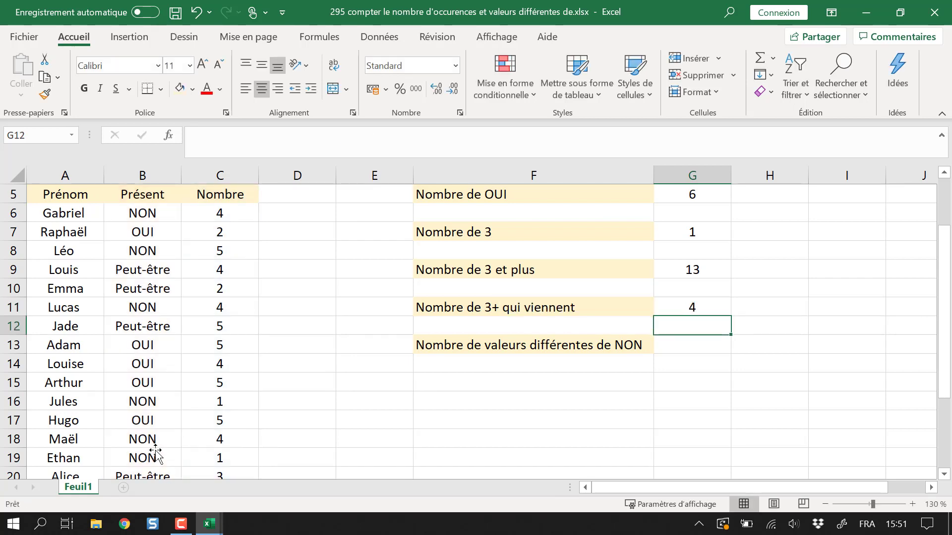
# Check the NB.SI.ENS formula in G11 against the Présent and Nombre entries of the table's first rows
pyautogui.click(704, 305)
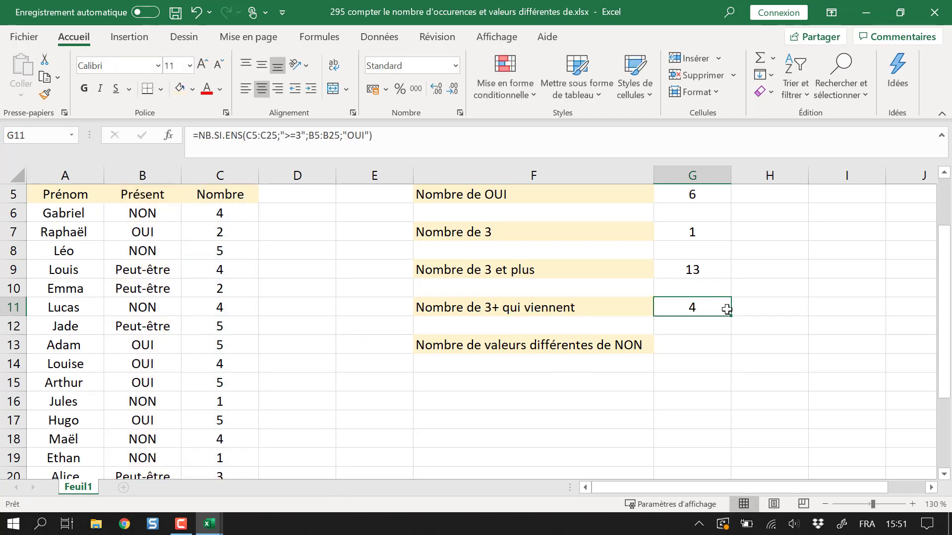
pyautogui.click(220, 213)
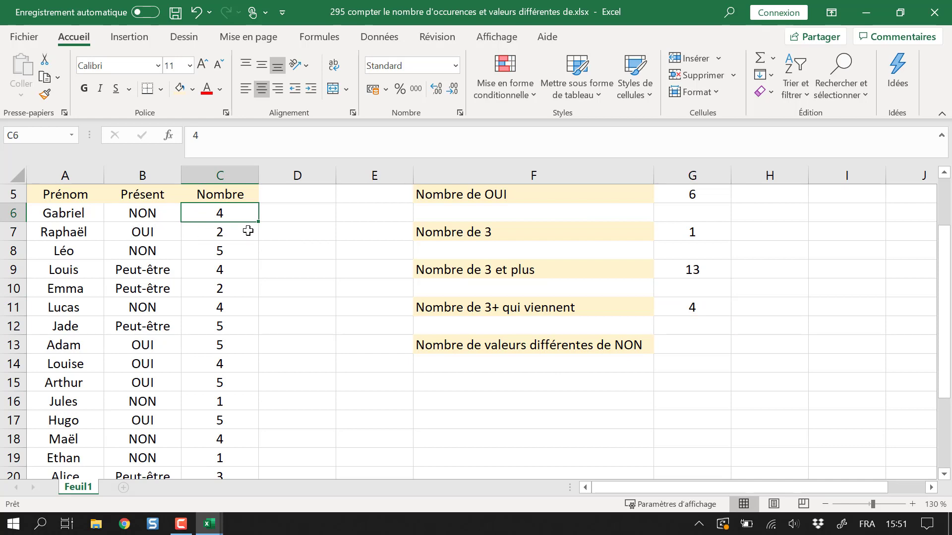
pyautogui.click(711, 308)
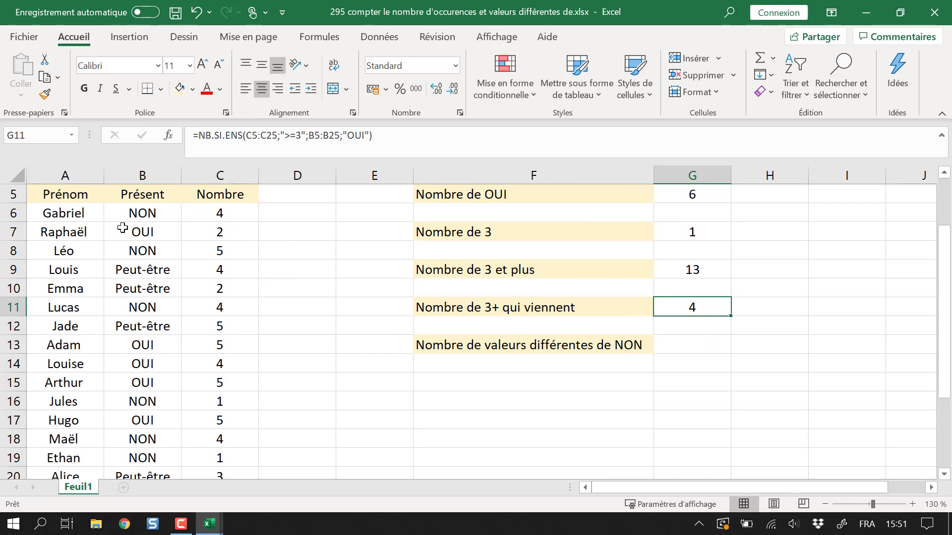
pyautogui.moveTo(154, 213); pyautogui.dragTo(135, 269)
pyautogui.click(149, 229)
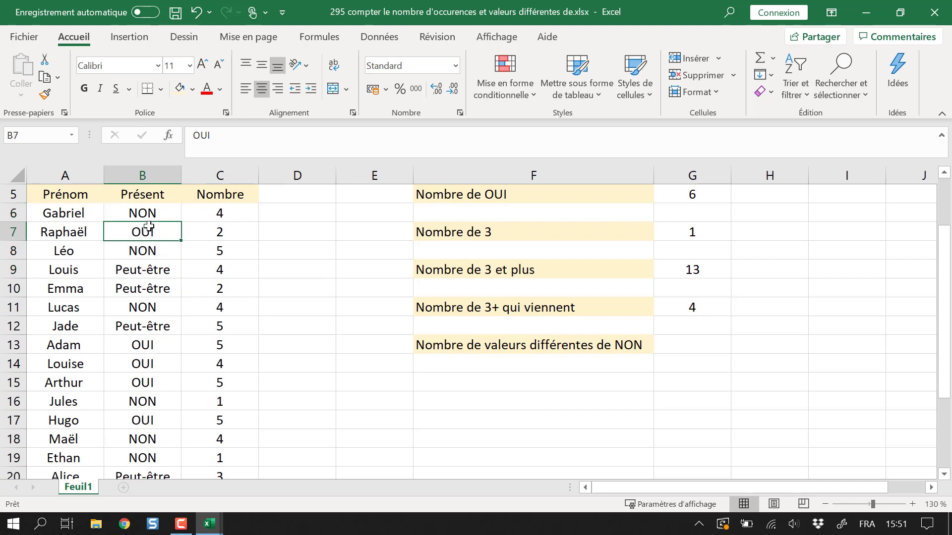
pyautogui.click(223, 231)
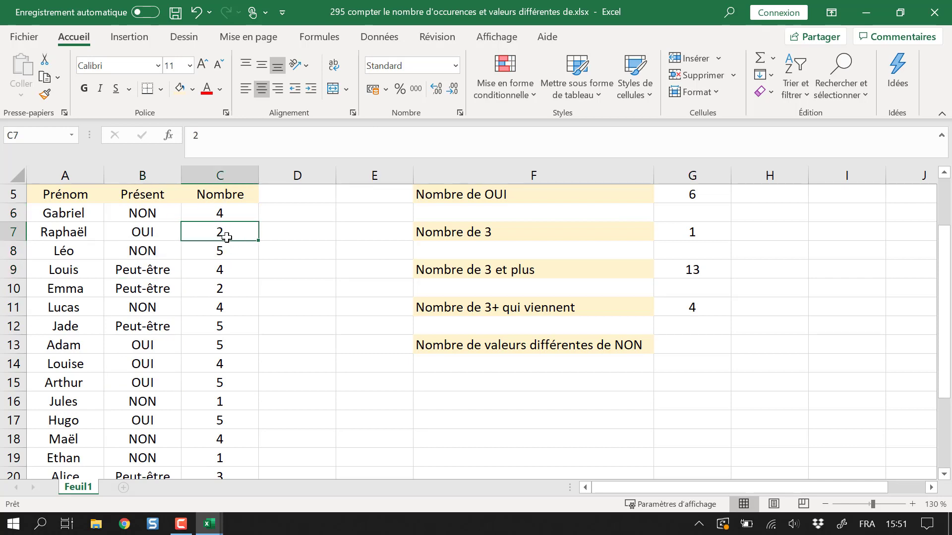
pyautogui.click(694, 304)
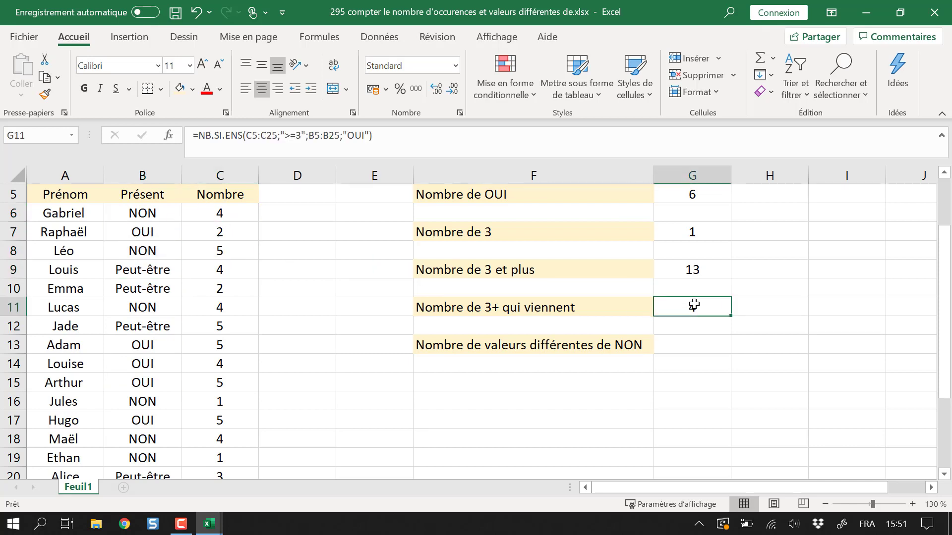
pyautogui.click(683, 343)
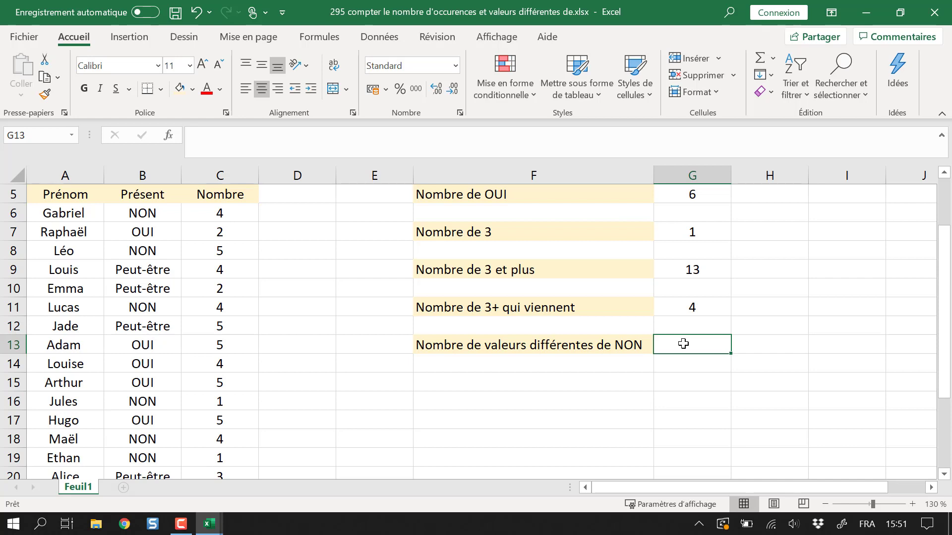
pyautogui.press('Up')
pyautogui.press('Up')
pyautogui.press('Up')
pyautogui.press('Up')
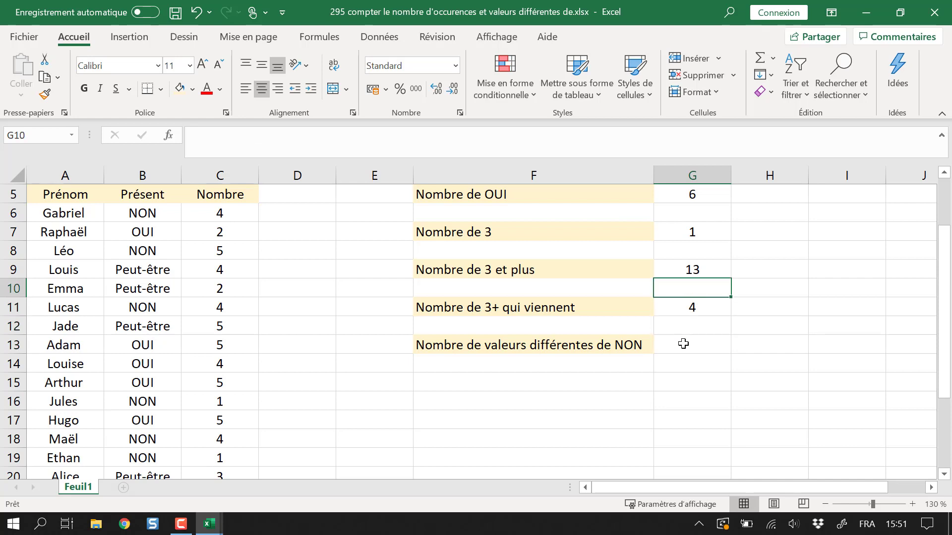
pyautogui.press('Down')
pyautogui.press('Down')
pyautogui.press('Down')
pyautogui.press('Down')
pyautogui.press('Up')
pyautogui.press('Up')
pyautogui.press('Up')
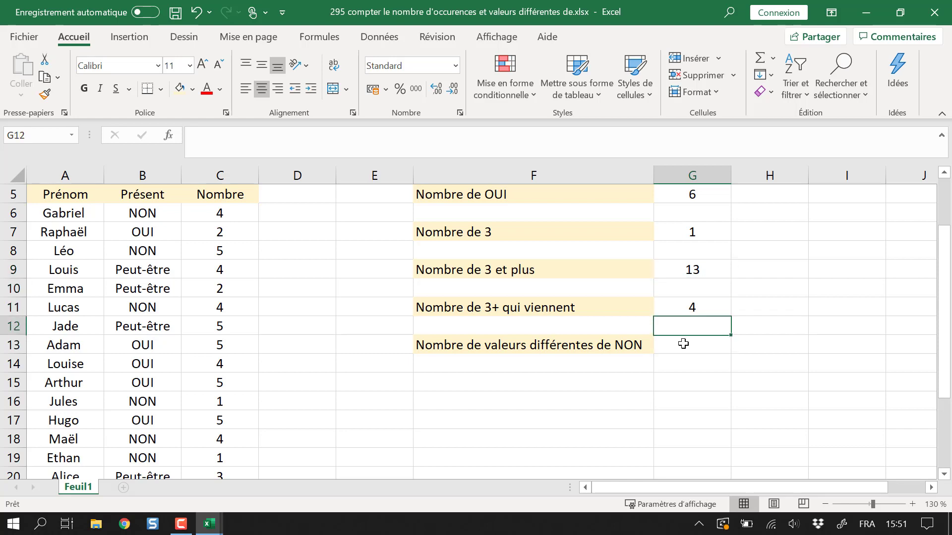
# Review the result labels down to row 13 and the OUI and Peut-être entries in the Présent column
pyautogui.press('Down')
pyautogui.press('Up')
pyautogui.press('Up')
pyautogui.press('Up')
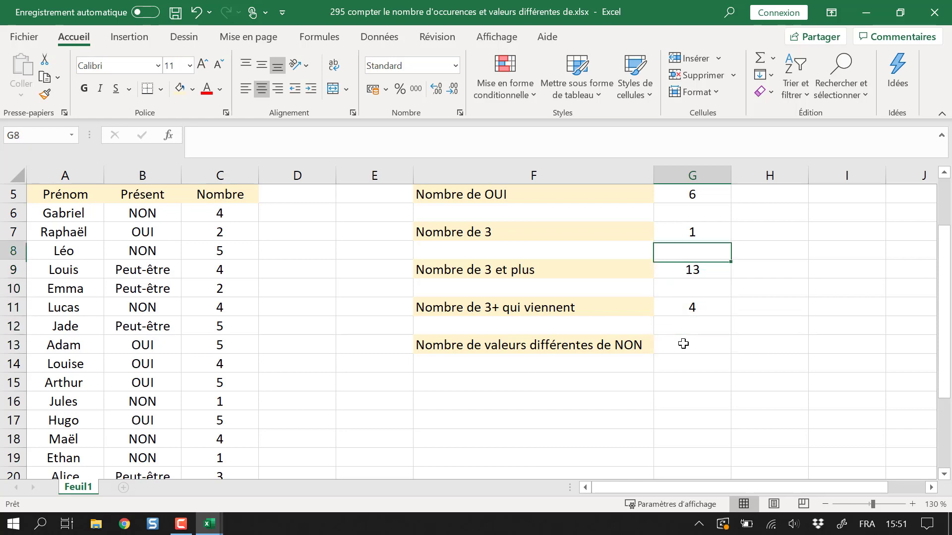
pyautogui.press('Down')
pyautogui.press('Down')
pyautogui.press('Down')
pyautogui.press('Down')
pyautogui.press('Down')
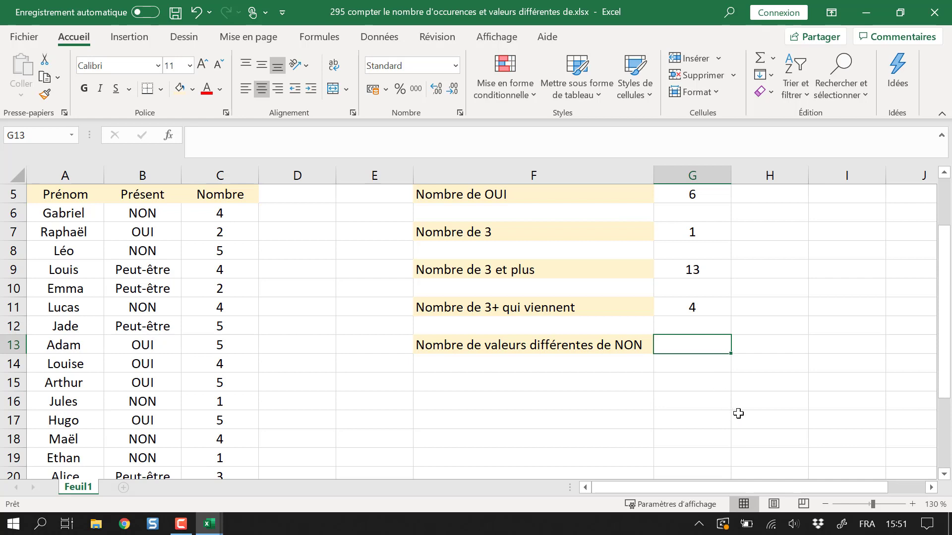
pyautogui.click(594, 347)
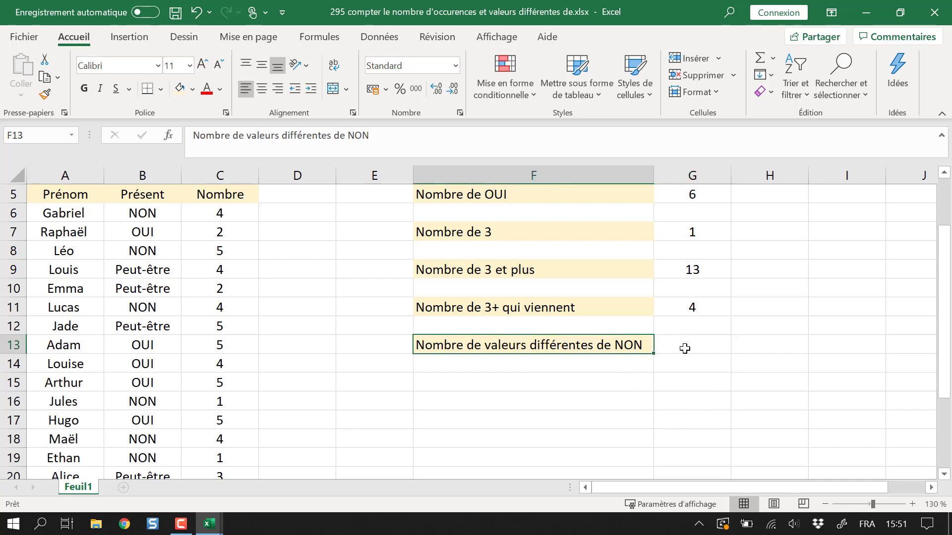
pyautogui.click(689, 344)
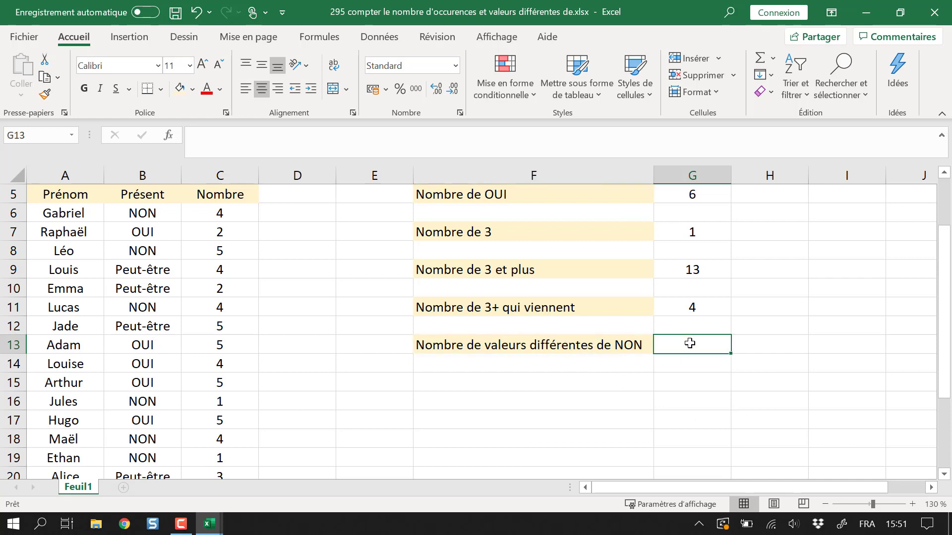
pyautogui.click(149, 233)
pyautogui.click(150, 266)
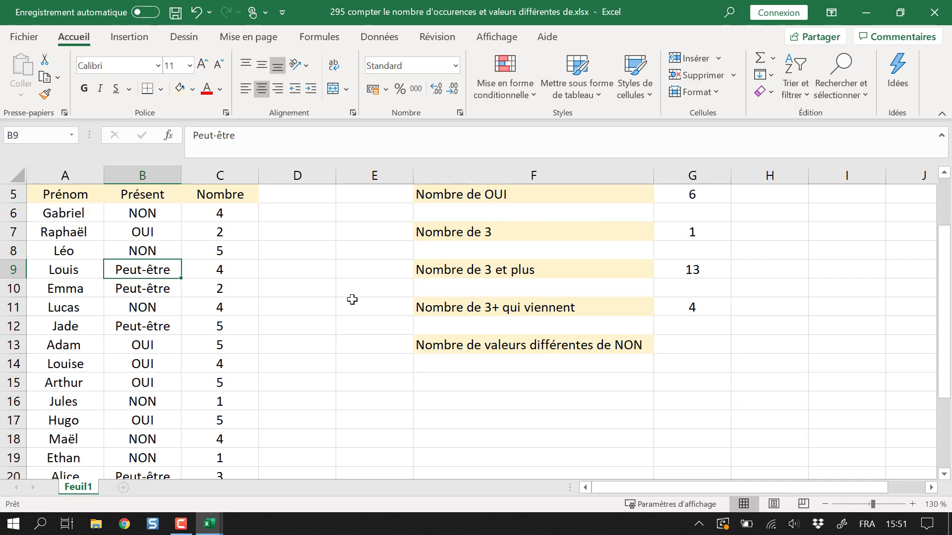
# In G13, enter an NB.SI formula over B5:B25 with the criterion "<>NON"
pyautogui.press('Right')
pyautogui.press('Right')
pyautogui.press('Right')
pyautogui.press('Right')
pyautogui.press('Down')
pyautogui.press('Down')
pyautogui.press('Down')
pyautogui.press('Down')
pyautogui.press('Right')
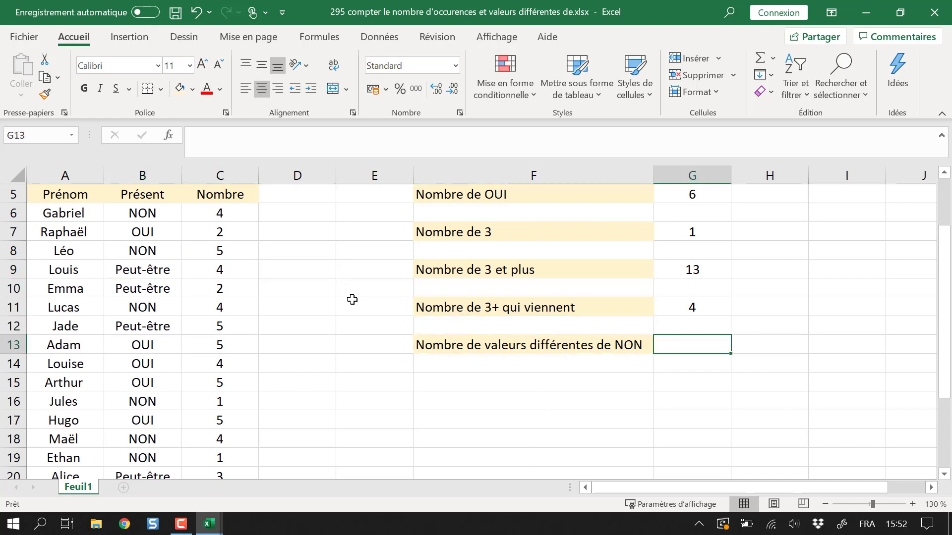
pyautogui.write('=')
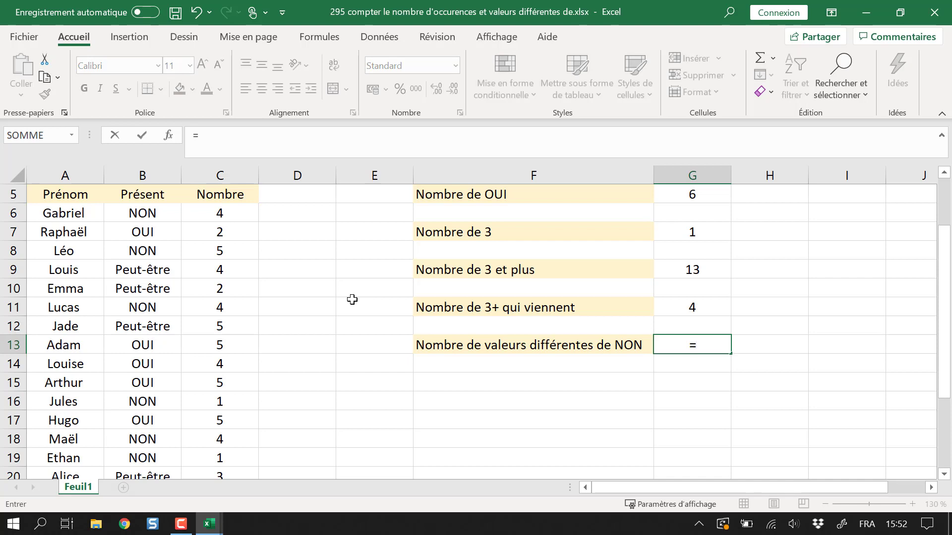
pyautogui.write('nb.si(')
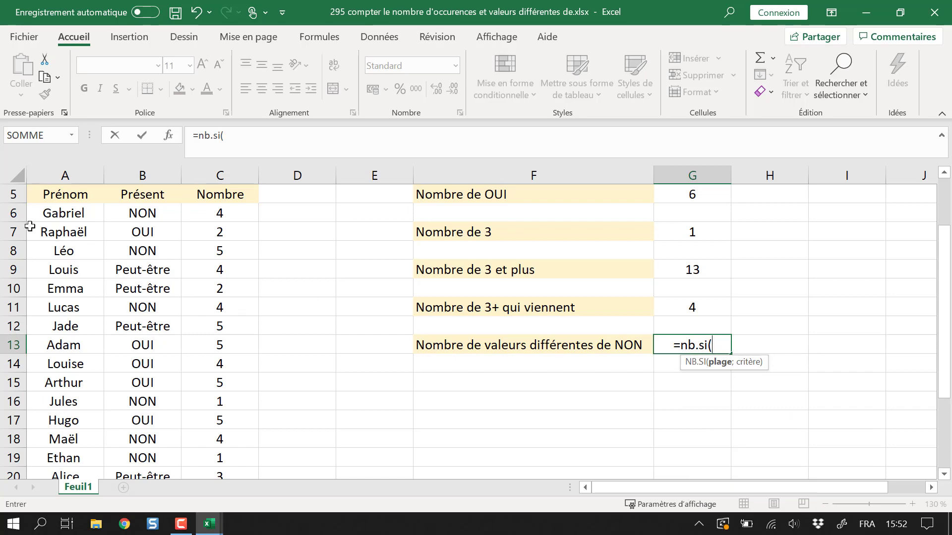
pyautogui.click(139, 191)
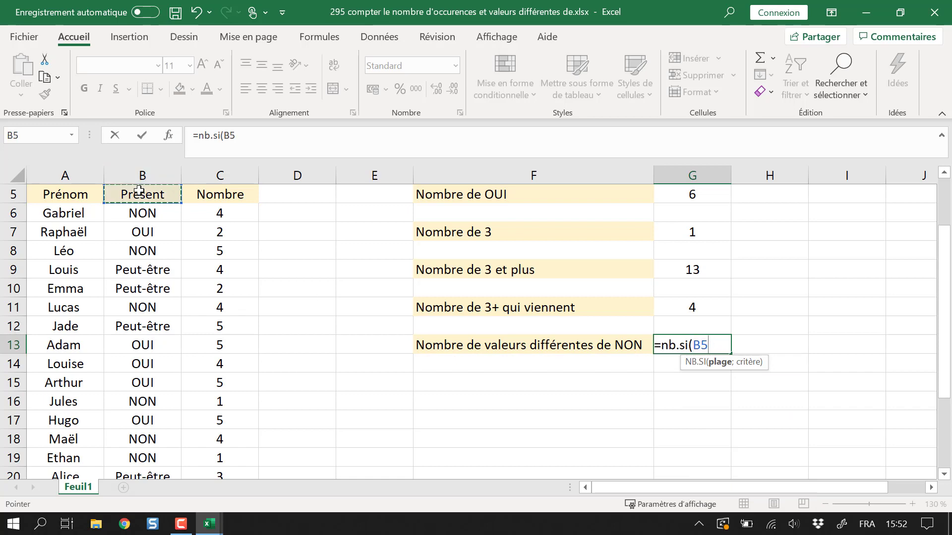
pyautogui.hotkey('ctrl', 'shift', 'Down')
pyautogui.write(';"<>')
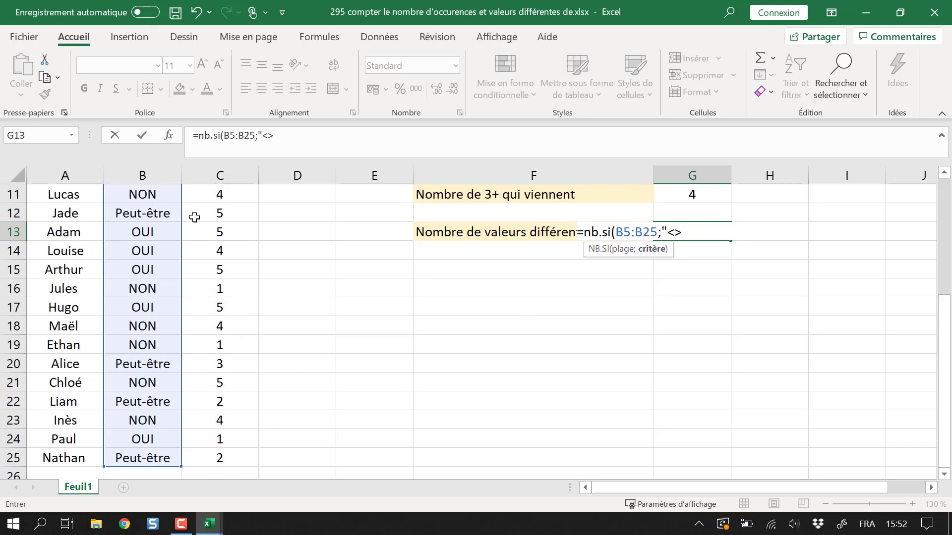
pyautogui.write('NON")')
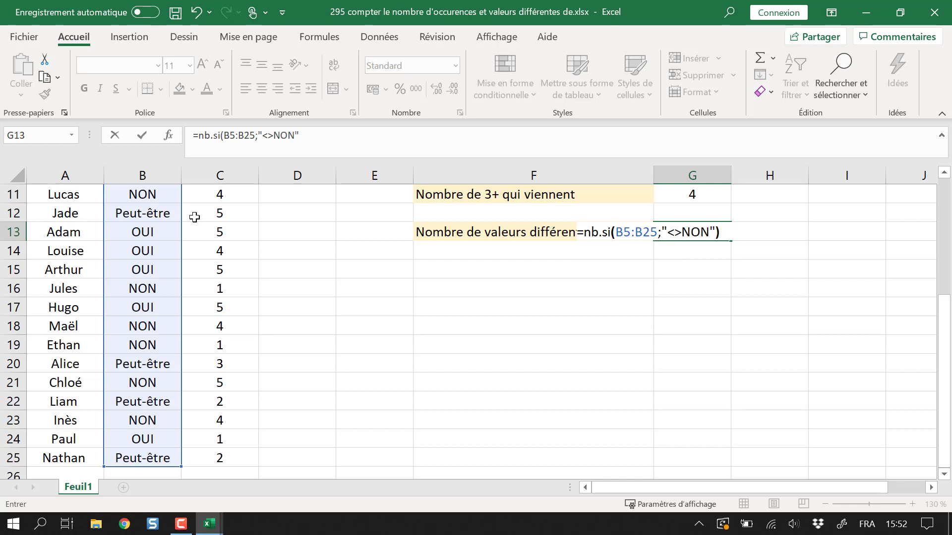
pyautogui.press('Return')
pyautogui.press('Up')
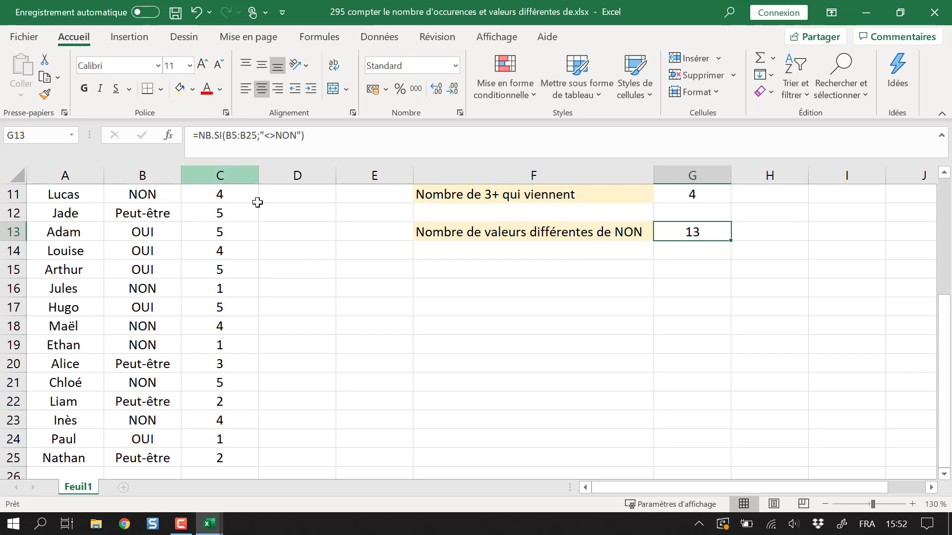
# Select the Nombre cells of all rows whose Présent value is not NON to check the count in G13
pyautogui.scroll(3, 406, 280)
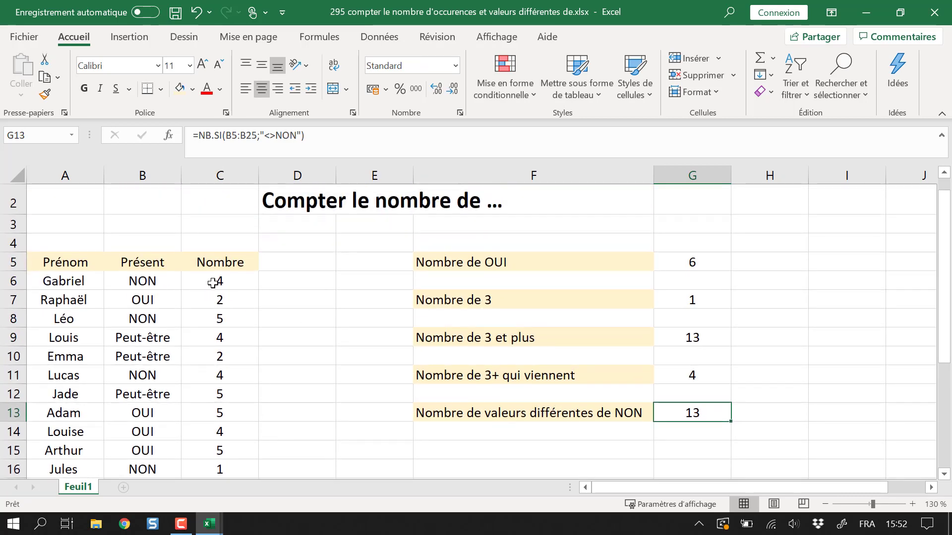
pyautogui.click(219, 300)
pyautogui.keyDown('ctrl'); pyautogui.click(213, 337); pyautogui.keyUp('ctrl')
pyautogui.keyDown('ctrl'); pyautogui.click(210, 356); pyautogui.keyUp('ctrl')
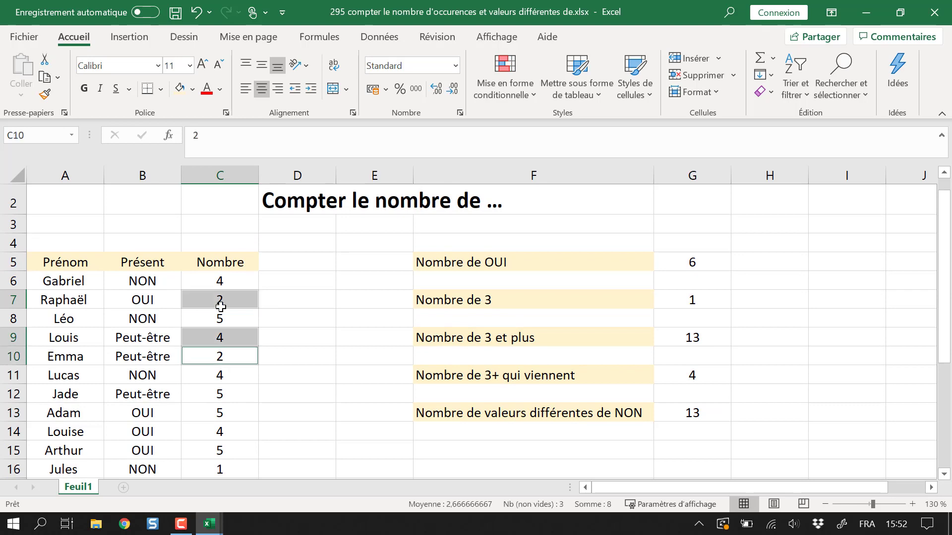
pyautogui.keyDown('ctrl'); pyautogui.click(213, 394); pyautogui.keyUp('ctrl')
pyautogui.keyDown('ctrl'); pyautogui.click(211, 413); pyautogui.keyUp('ctrl')
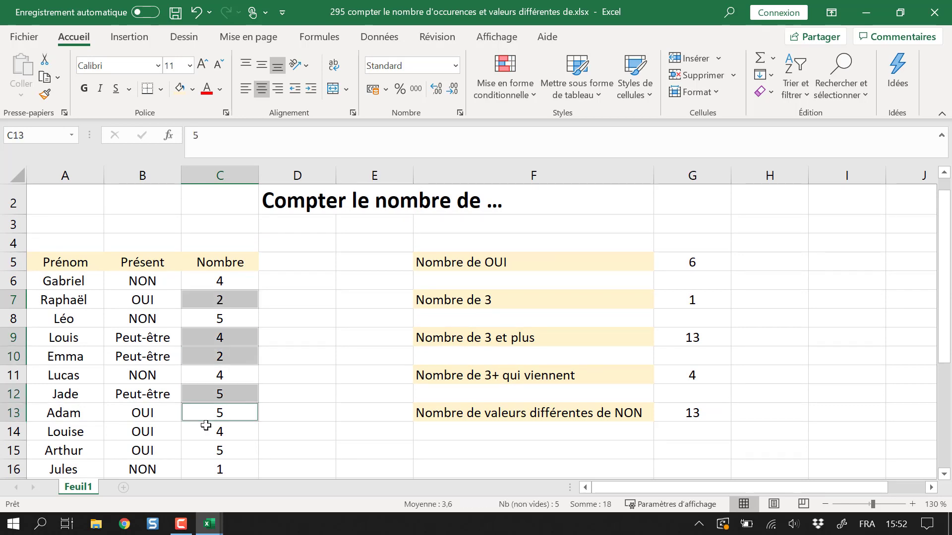
pyautogui.keyDown('ctrl'); pyautogui.click(206, 430); pyautogui.keyUp('ctrl')
pyautogui.keyDown('ctrl'); pyautogui.click(197, 452); pyautogui.keyUp('ctrl')
pyautogui.scroll(-3, 214, 421)
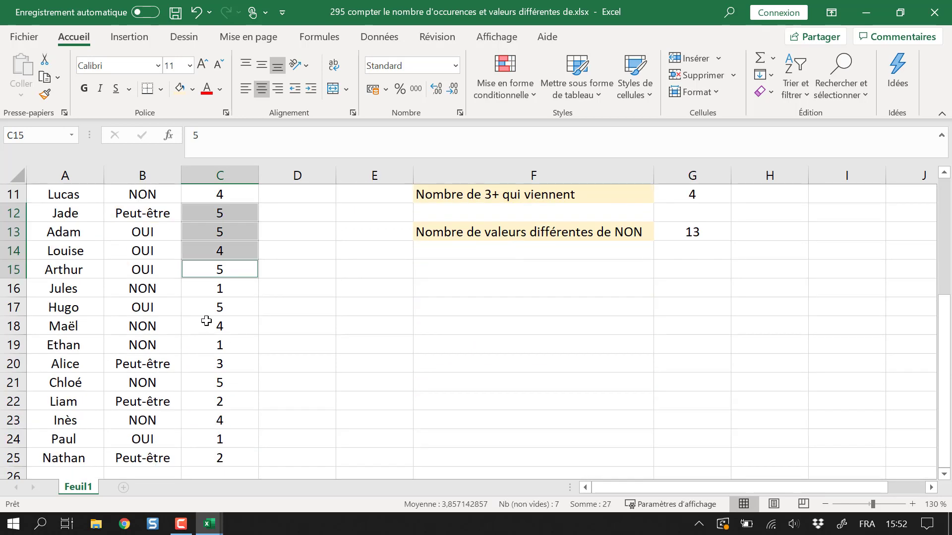
pyautogui.keyDown('ctrl'); pyautogui.click(228, 307); pyautogui.keyUp('ctrl')
pyautogui.keyDown('ctrl'); pyautogui.click(206, 362); pyautogui.keyUp('ctrl')
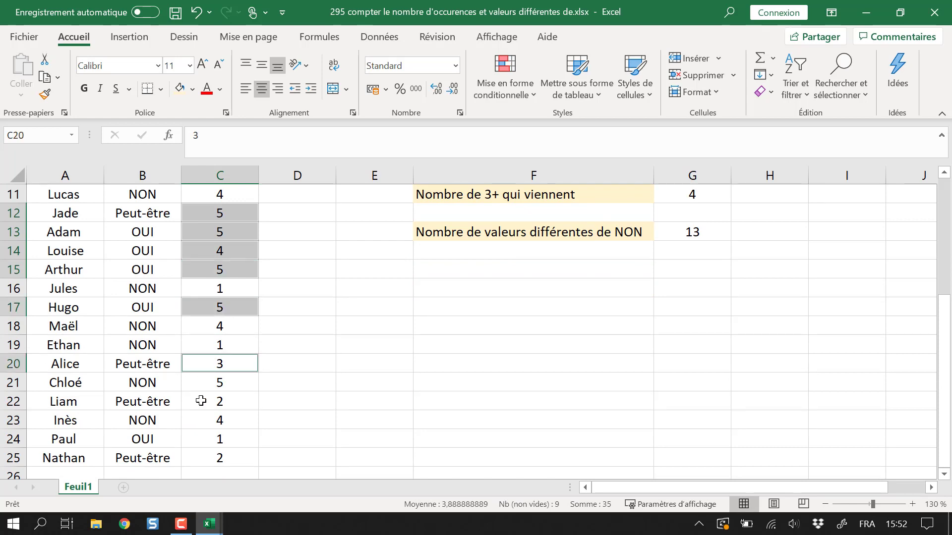
pyautogui.keyDown('ctrl'); pyautogui.click(199, 401); pyautogui.keyUp('ctrl')
pyautogui.keyDown('ctrl'); pyautogui.click(215, 438); pyautogui.keyUp('ctrl')
pyautogui.keyDown('ctrl'); pyautogui.click(212, 455); pyautogui.keyUp('ctrl')
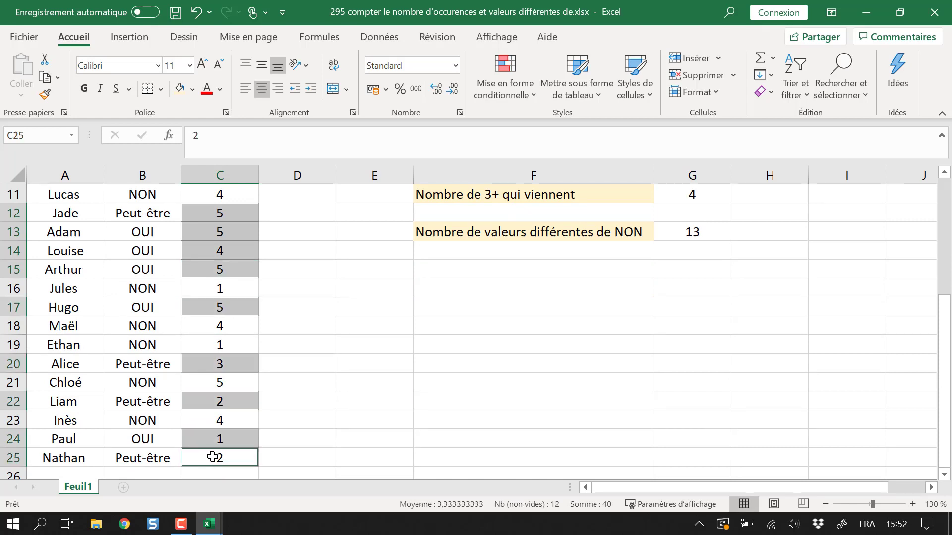
pyautogui.scroll(-1, 253, 429)
pyautogui.scroll(1, 270, 426)
pyautogui.scroll(2, 218, 282)
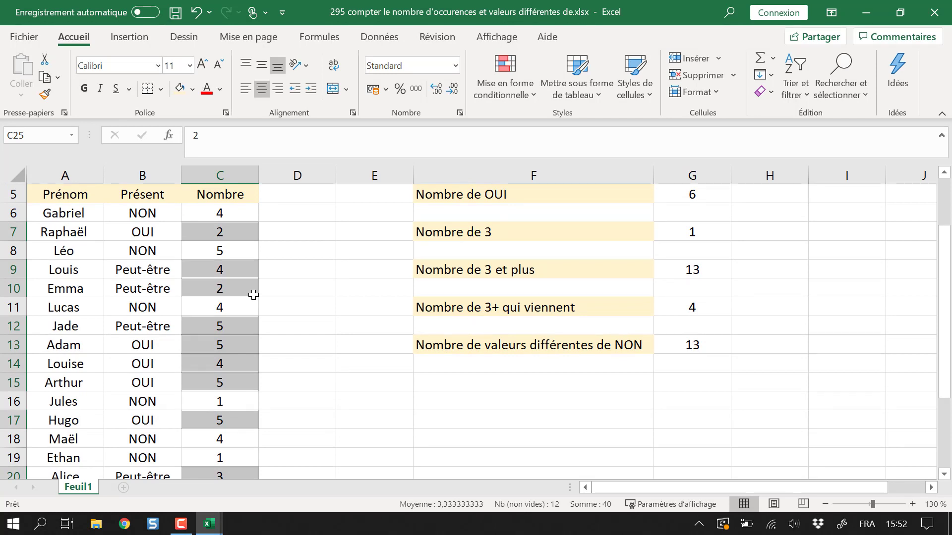
# Change the range of the NB.SI formula in G13 to B6:B25, excluding the Présent header
pyautogui.doubleClick(685, 357)
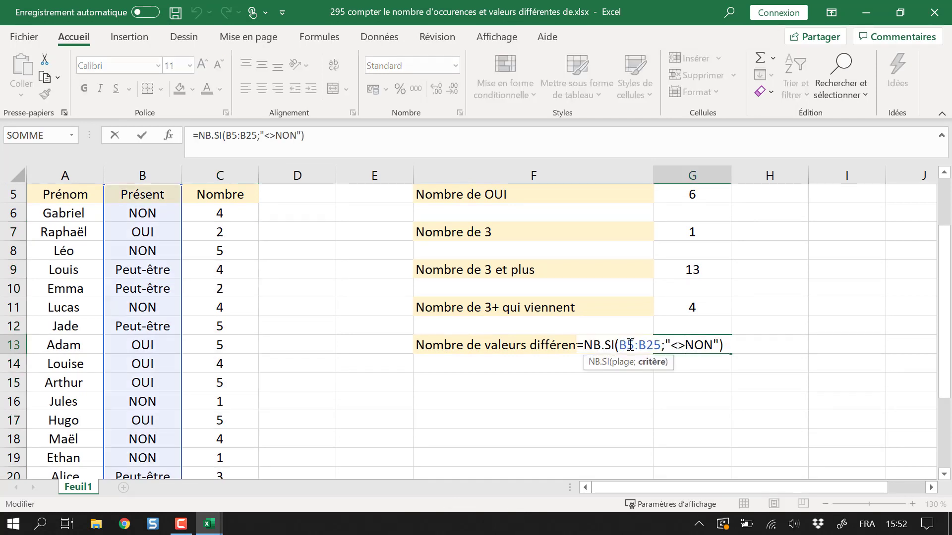
pyautogui.scroll(1, 218, 268)
pyautogui.moveTo(179, 252); pyautogui.dragTo(179, 268)
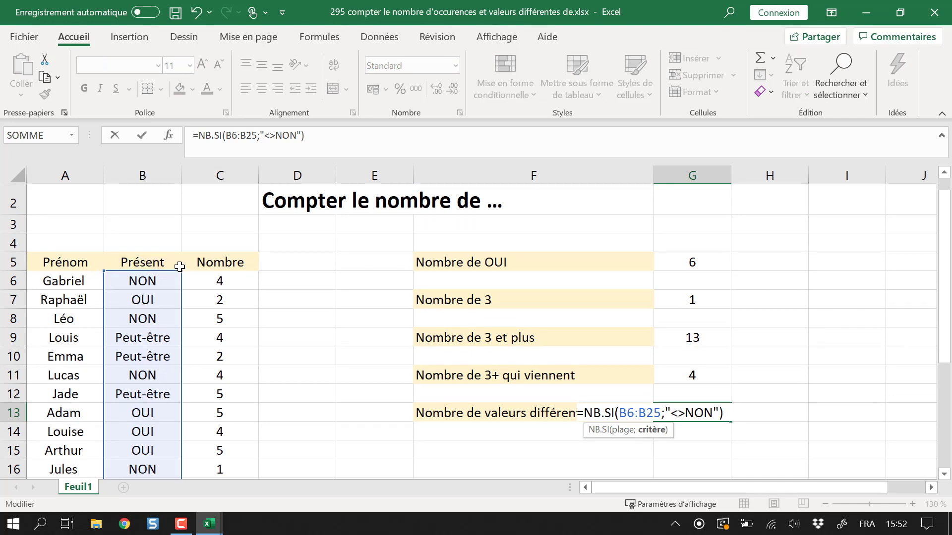
pyautogui.press('Return')
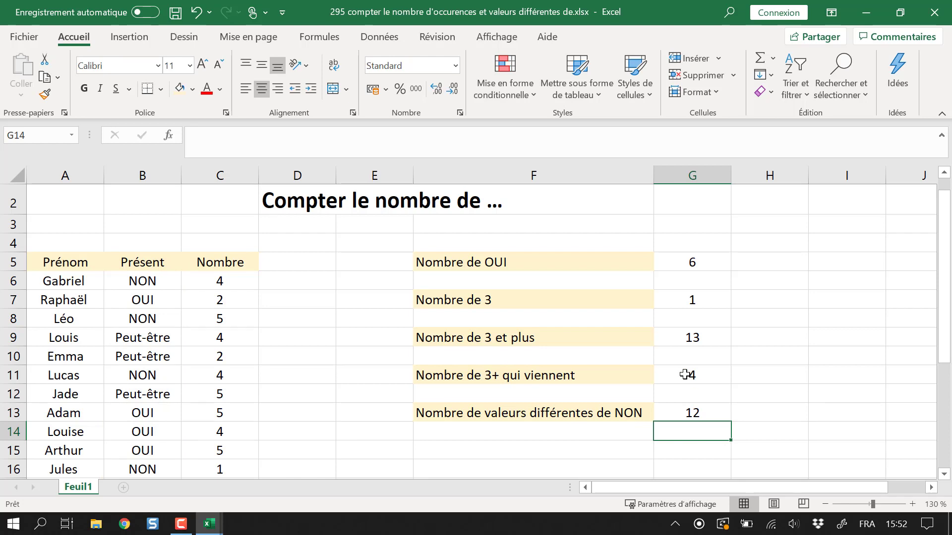
# Change the NB.SI.ENS criteria ranges in G11 to B6:B25 and C6:C25, leaving out the header row
pyautogui.doubleClick(705, 374)
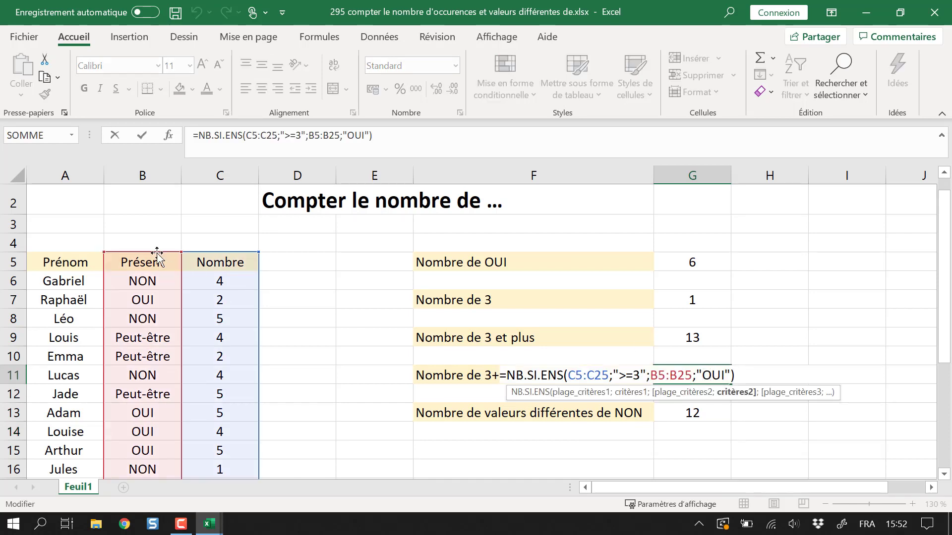
pyautogui.moveTo(104, 264); pyautogui.dragTo(106, 274)
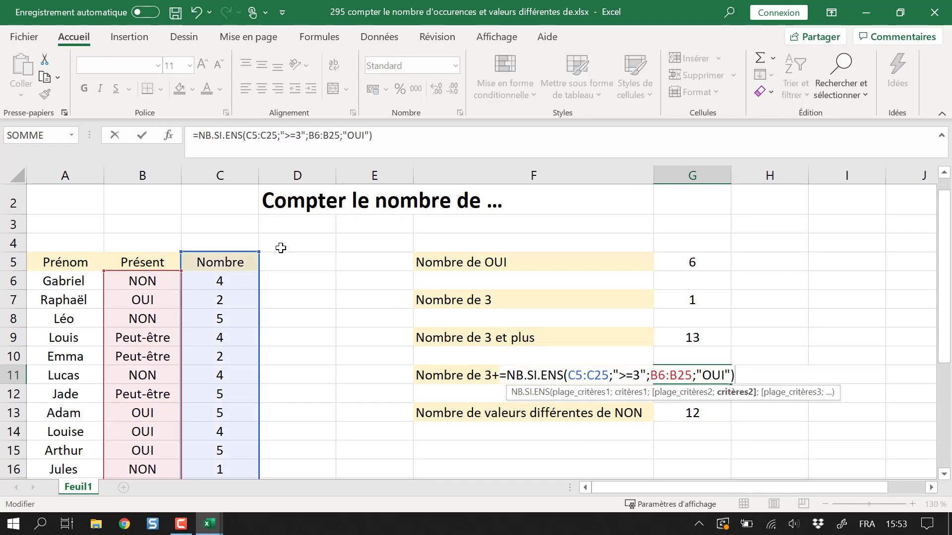
pyautogui.moveTo(257, 253); pyautogui.dragTo(255, 264)
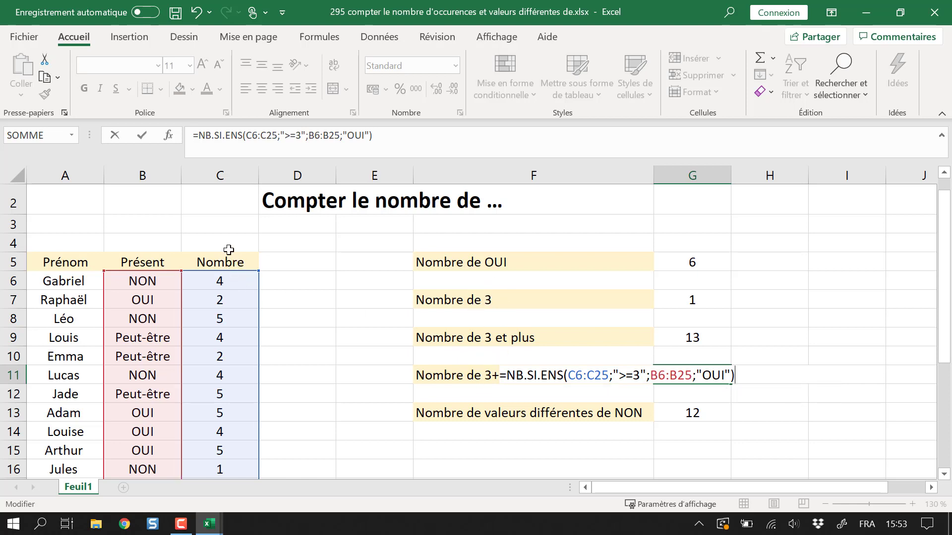
pyautogui.press('Return')
# Review the ranges and criteria of the NB.SI formulas in G13, G9, G7 and G5
pyautogui.doubleClick(698, 412)
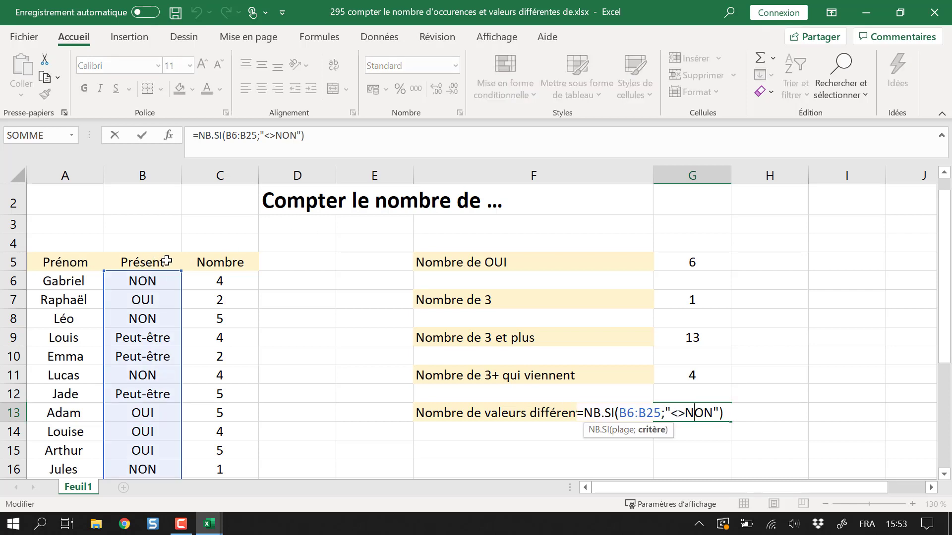
pyautogui.press('Return')
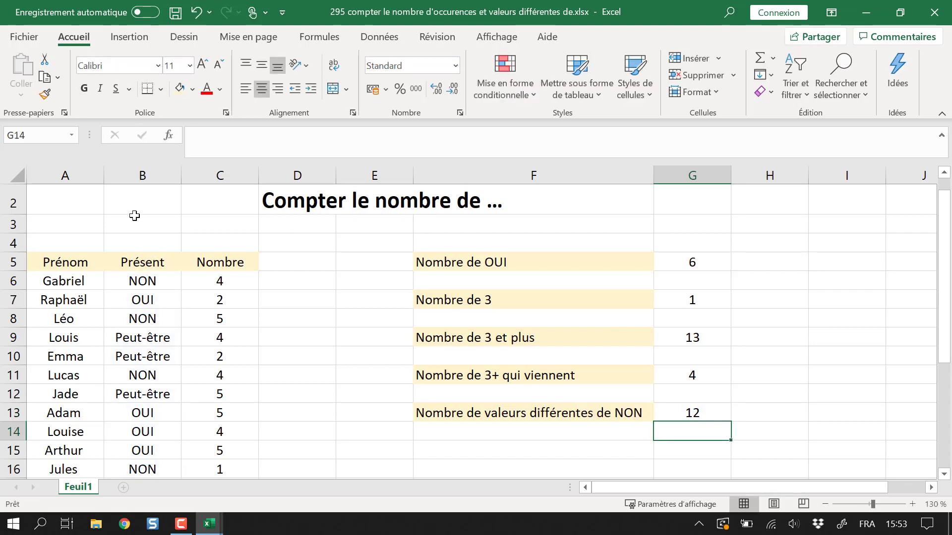
pyautogui.doubleClick(694, 338)
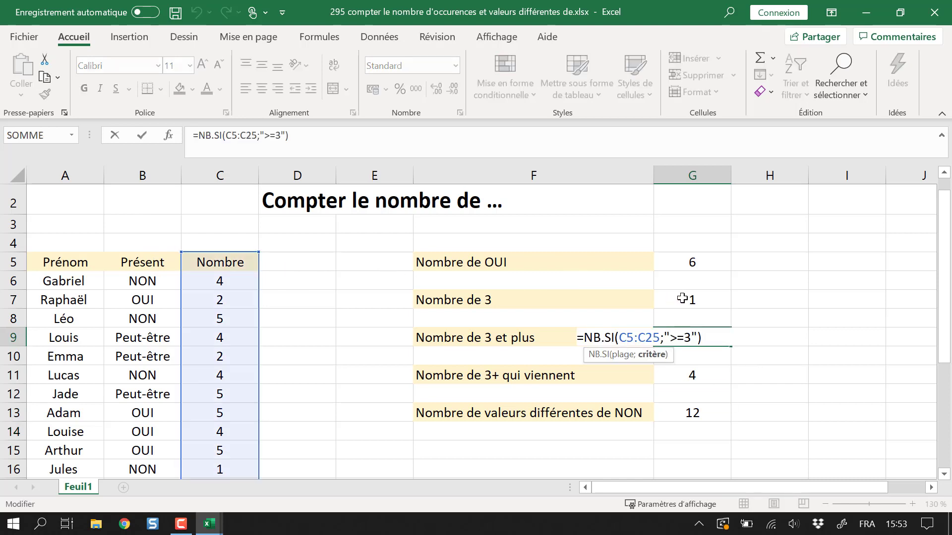
pyautogui.press('F1')
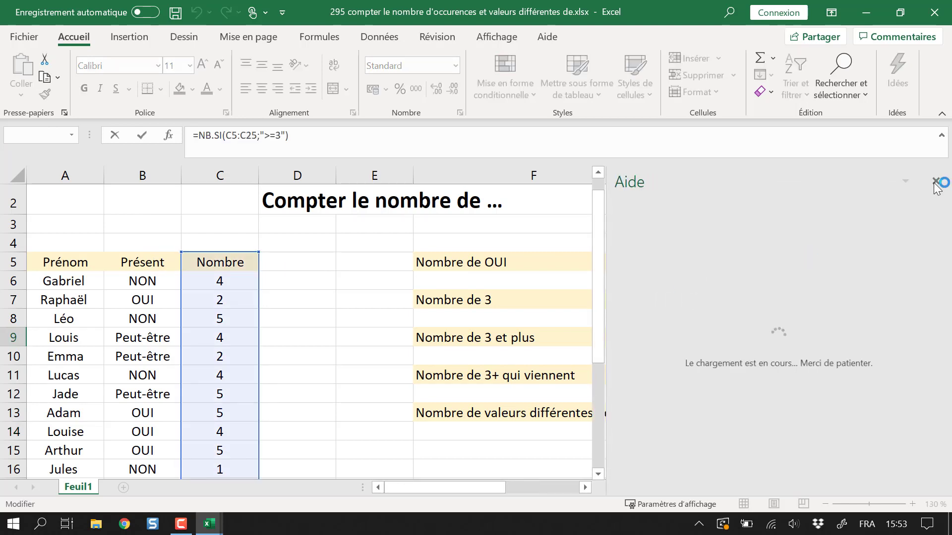
pyautogui.click(935, 181)
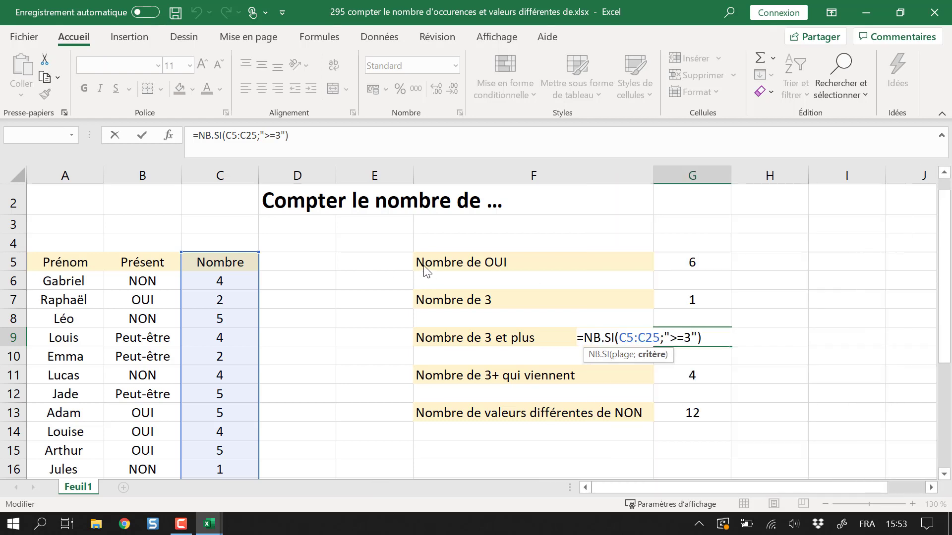
pyautogui.click(426, 268)
pyautogui.doubleClick(699, 301)
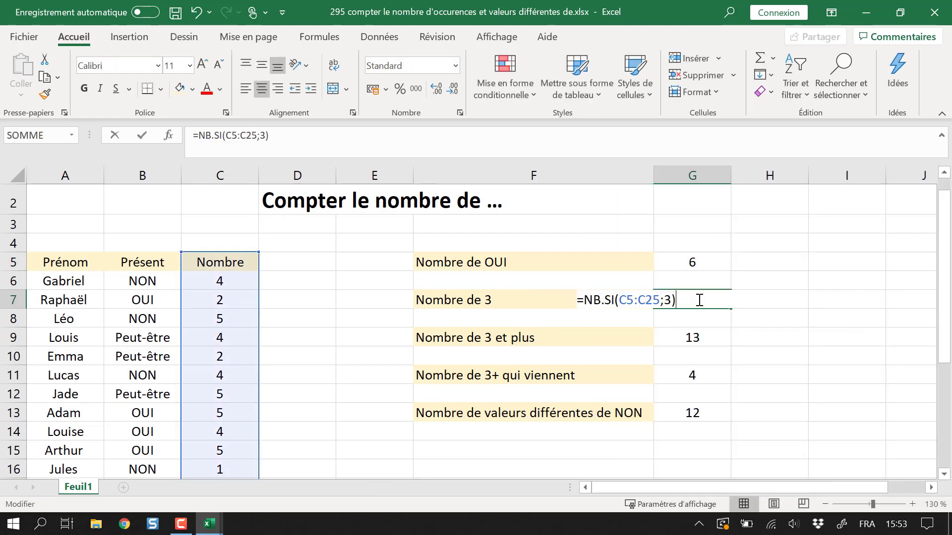
pyautogui.press('Escape')
pyautogui.click(704, 258)
pyautogui.doubleClick(704, 258)
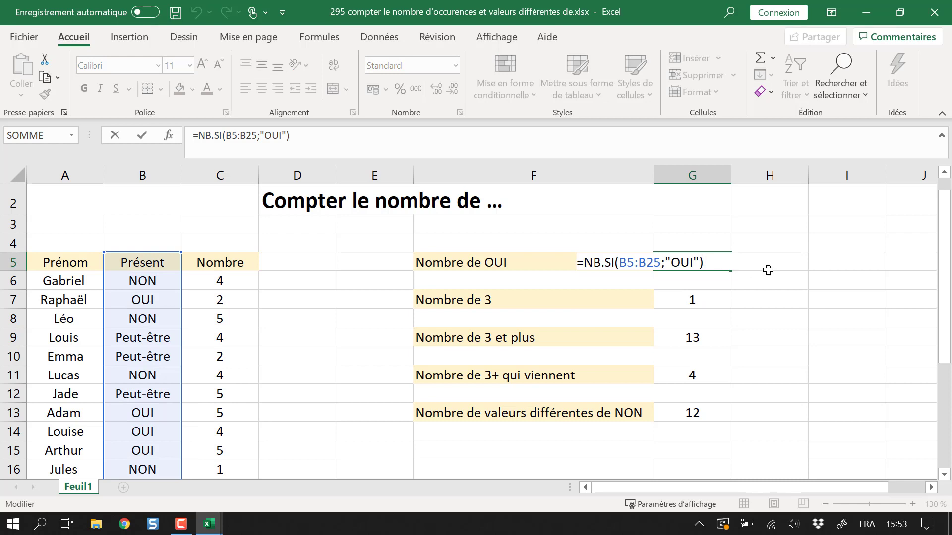
pyautogui.click(767, 301)
pyautogui.click(815, 353)
# Examine how the "<>NON" criterion is written in the formula of G13
pyautogui.click(686, 412)
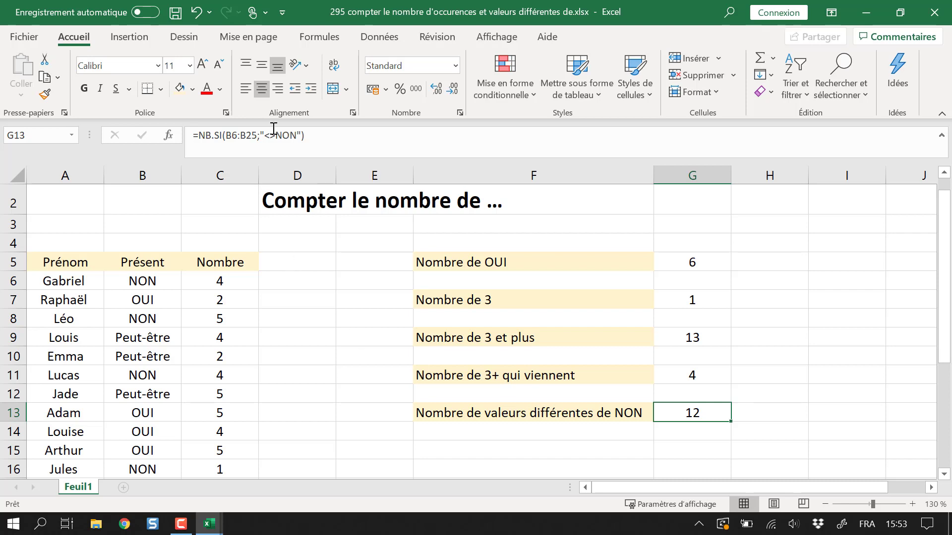
pyautogui.click(289, 146)
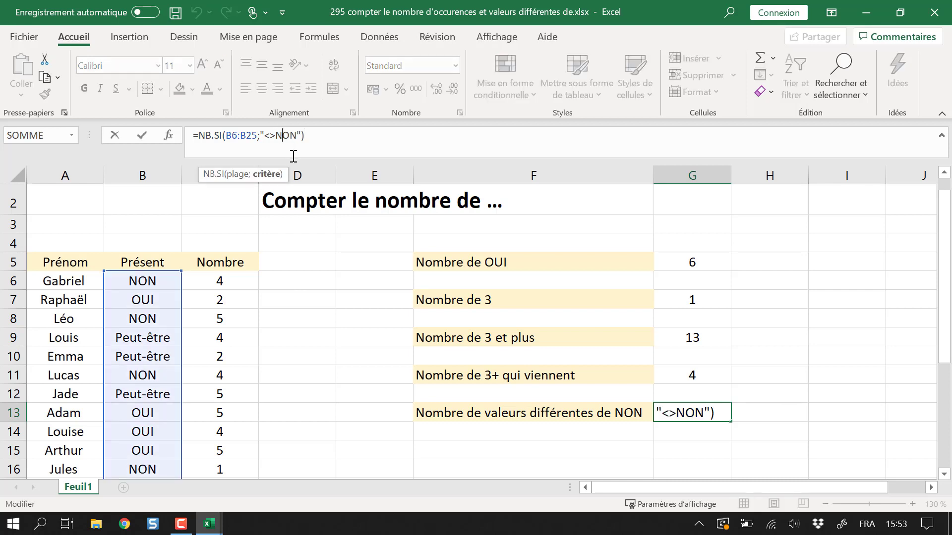
pyautogui.hotkey('ctrl', 'Return')
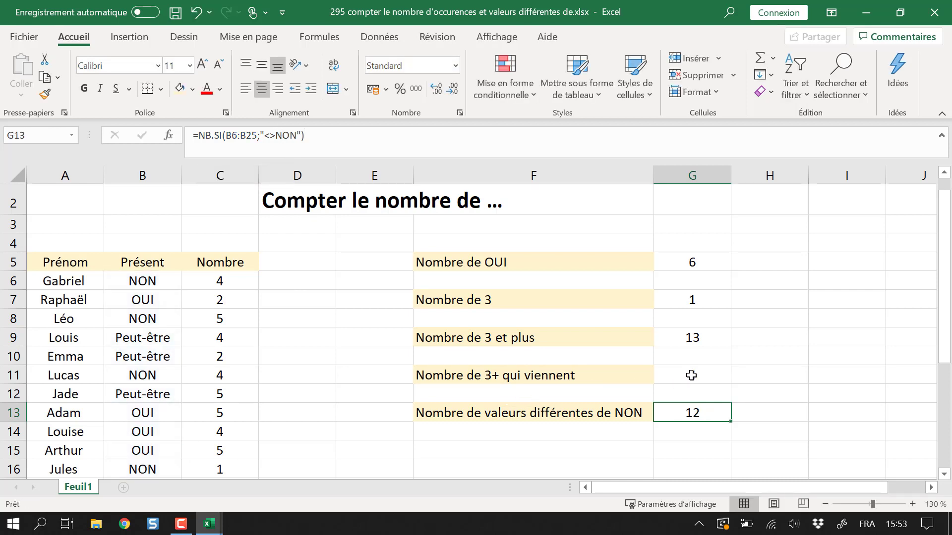
# Compare how the criteria are written in the NB.SI.ENS formula of G11 and the NB.SI formulas of G5 and G7
pyautogui.click(692, 375)
pyautogui.click(395, 130)
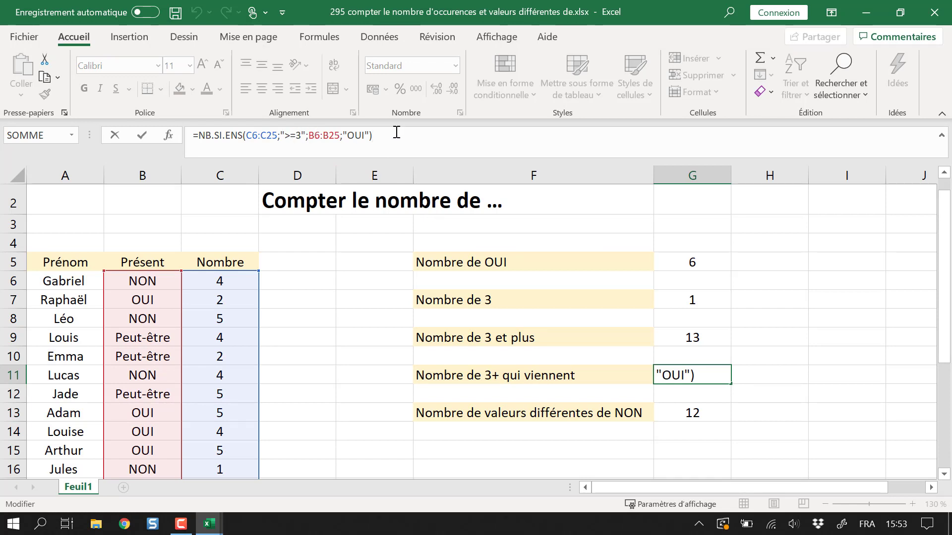
pyautogui.hotkey('ctrl', 'Return')
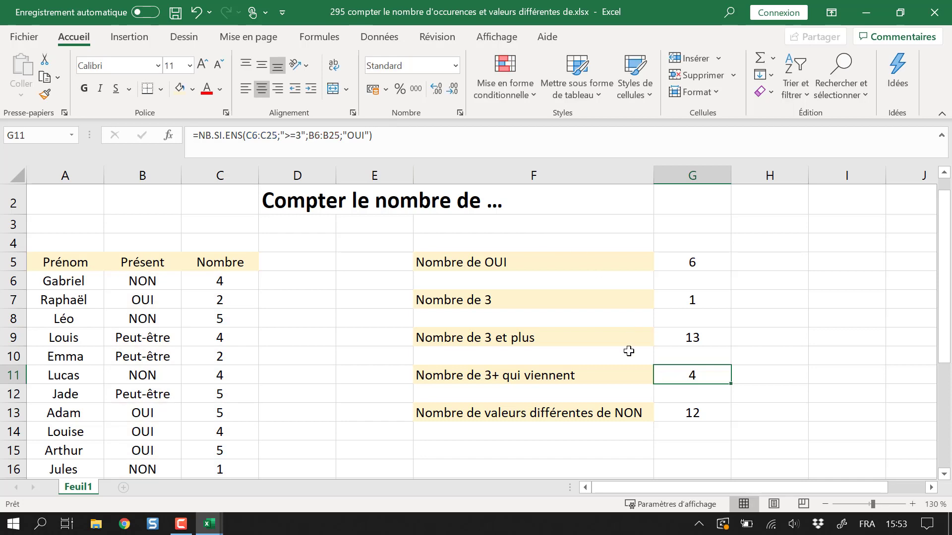
pyautogui.click(693, 262)
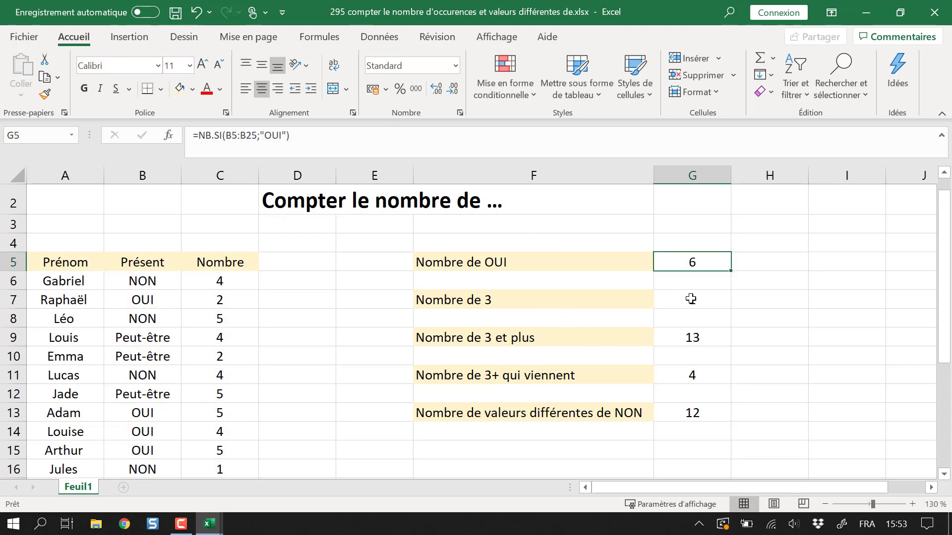
pyautogui.click(275, 135)
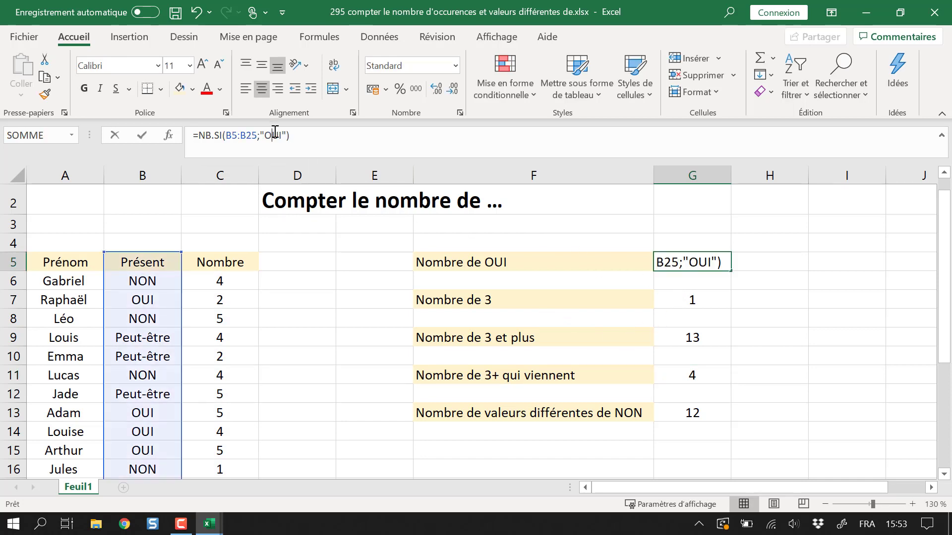
pyautogui.press('Escape')
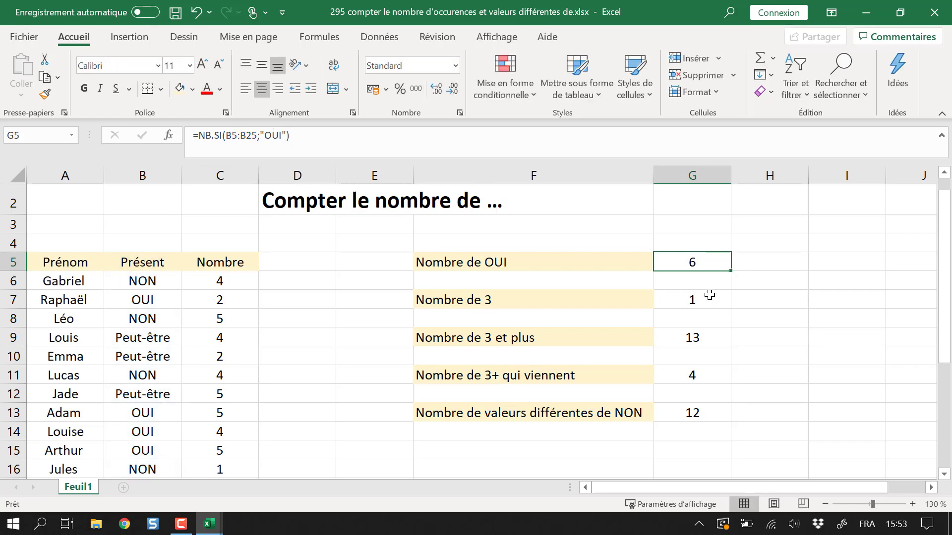
pyautogui.click(704, 297)
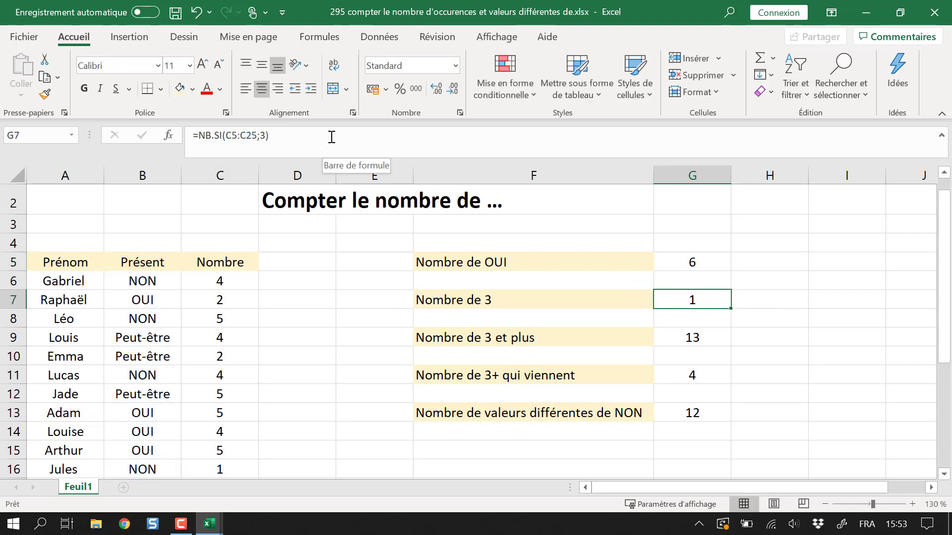
# Leave the formula cells by selecting empty cell H8 and save the workbook
pyautogui.click(799, 323)
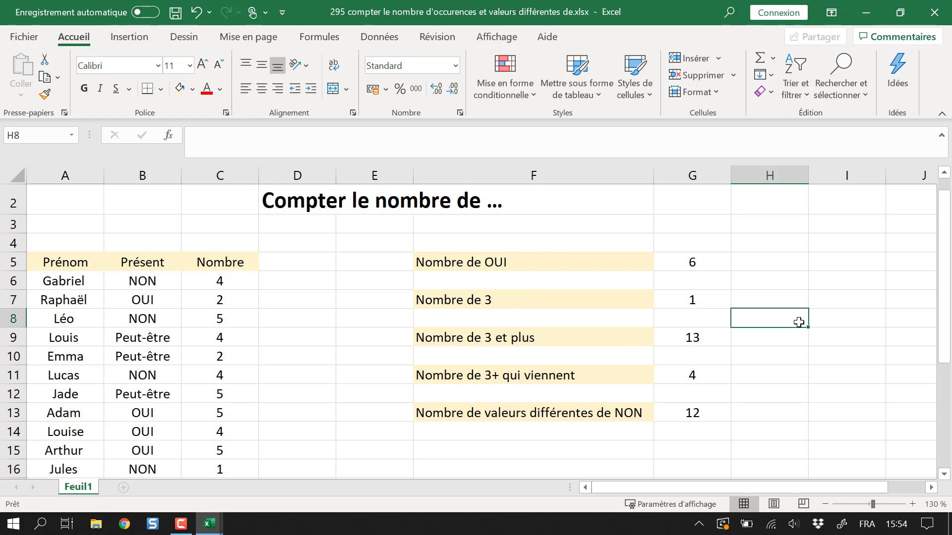
pyautogui.hotkey('ctrl', 's')
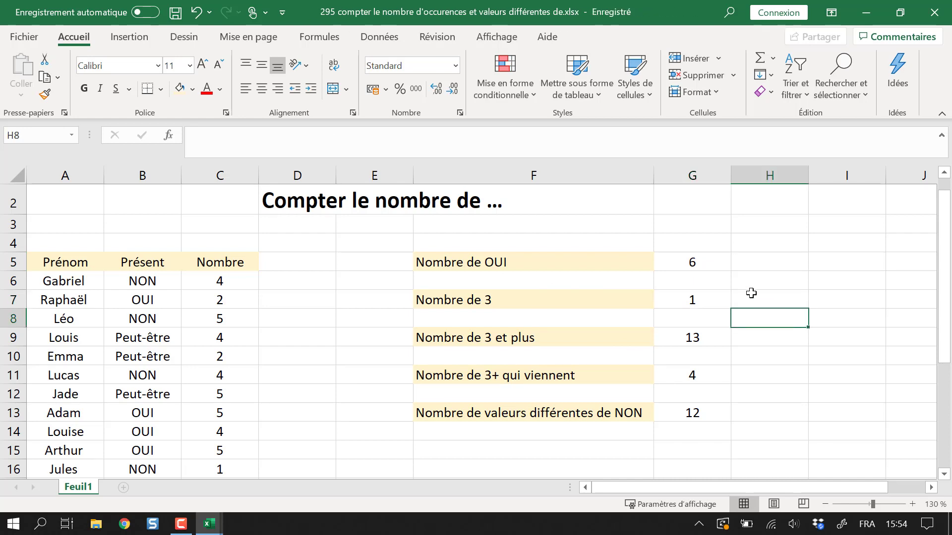